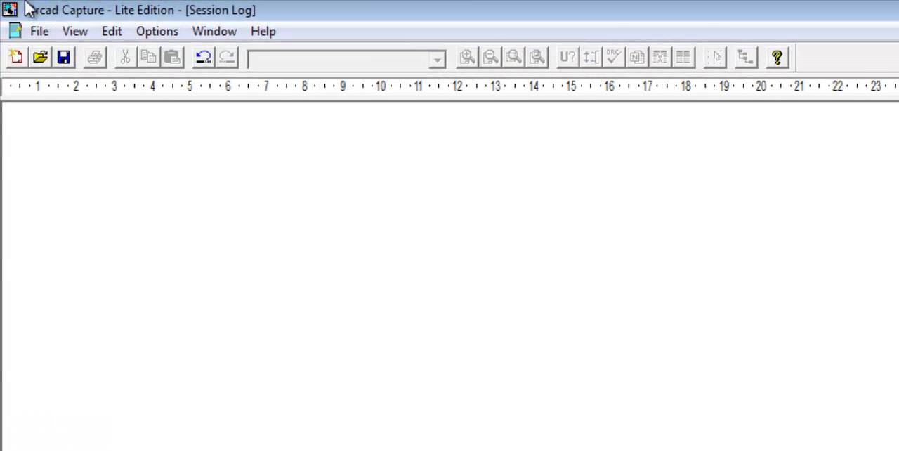
{"action": "left_click", "coordinate": [33, 33]}
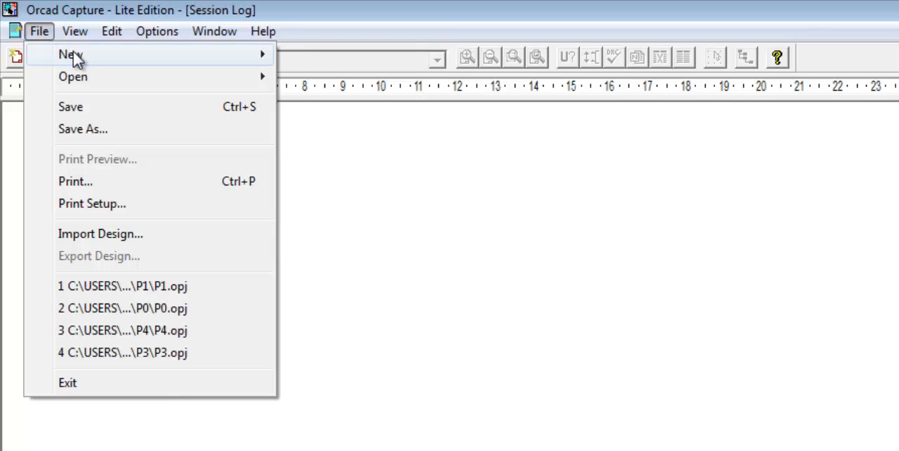
{"action": "mouse_move", "coordinate": [76, 60]}
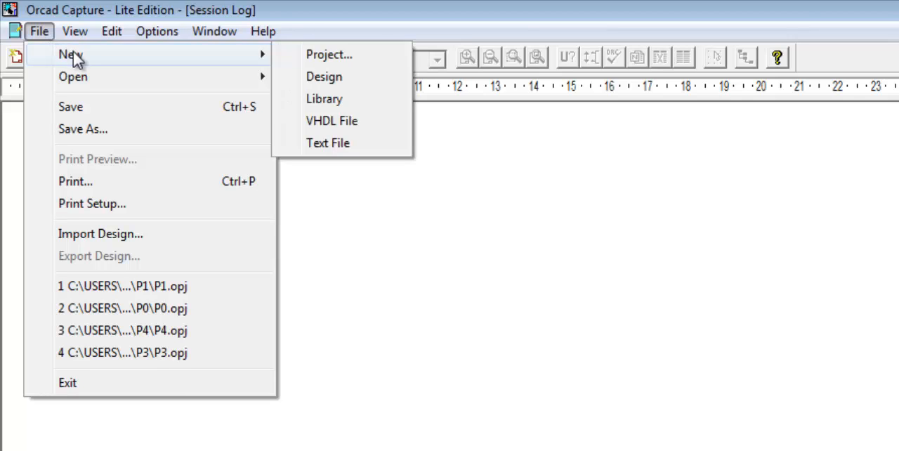
{"action": "left_click", "coordinate": [442, 422]}
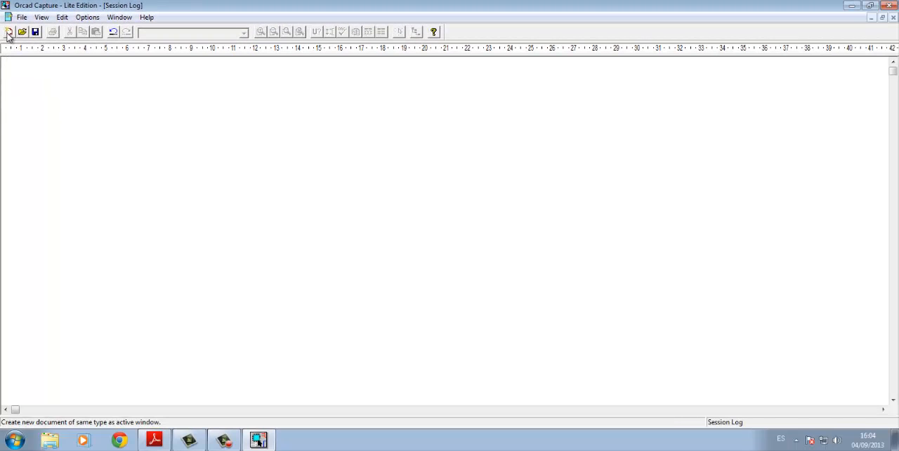
- Start a new Analog or Mixed A/D project named practica1
{"action": "left_click", "coordinate": [8, 32]}
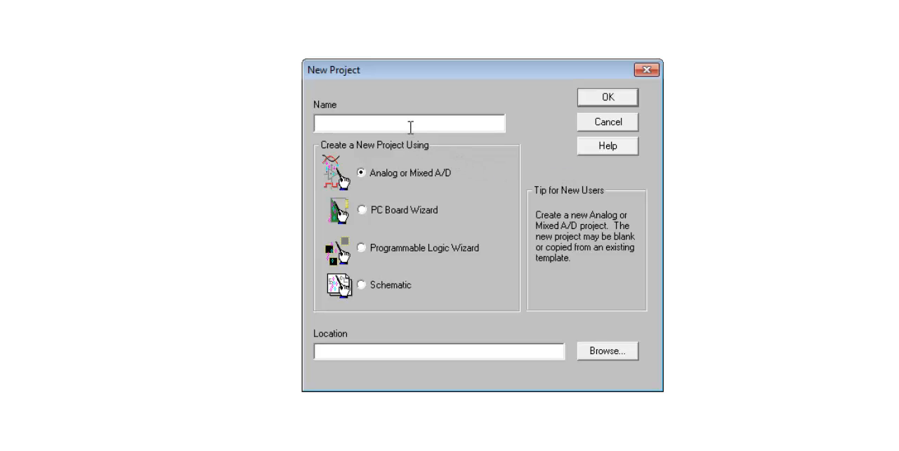
{"action": "type", "text": "practica1"}
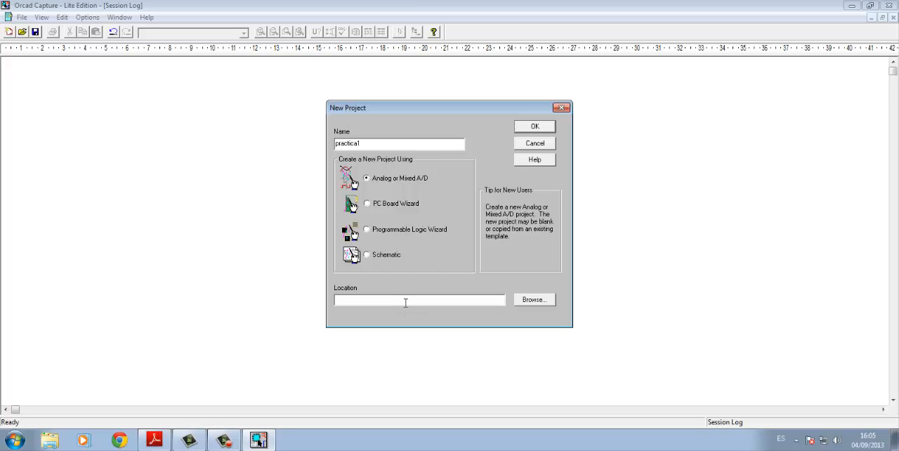
- Browse for the project location on drive C to the Pspice2013 folder inside the user's Documents folder
{"action": "left_click", "coordinate": [532, 300]}
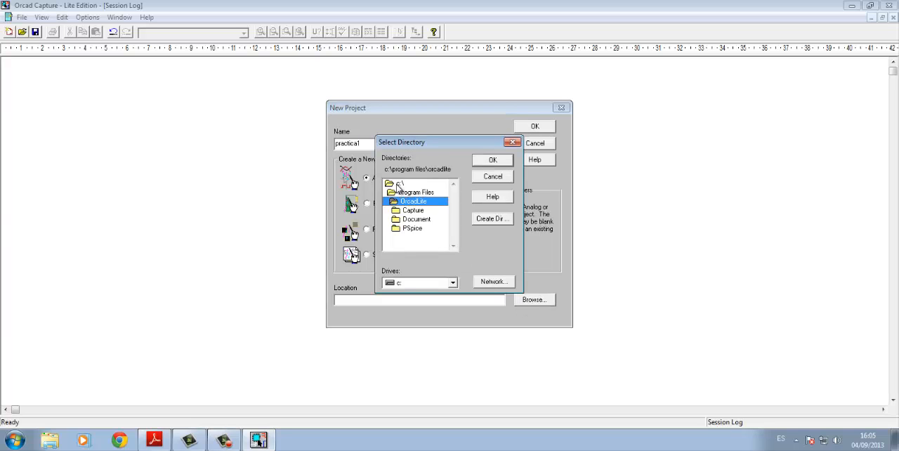
{"action": "double_click", "coordinate": [398, 184]}
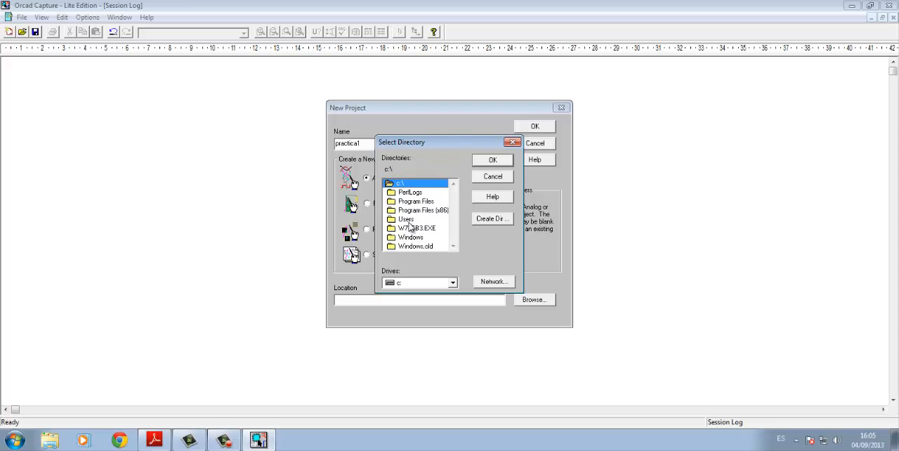
{"action": "double_click", "coordinate": [413, 222]}
{"action": "double_click", "coordinate": [411, 202]}
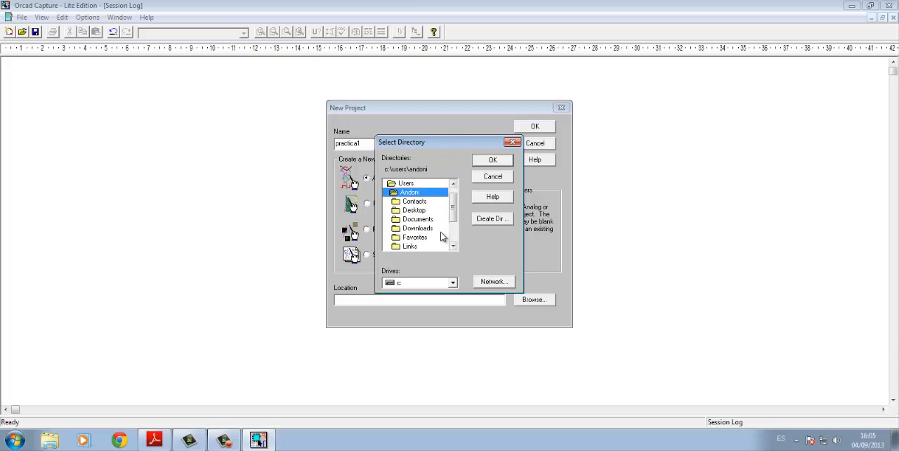
{"action": "double_click", "coordinate": [434, 221]}
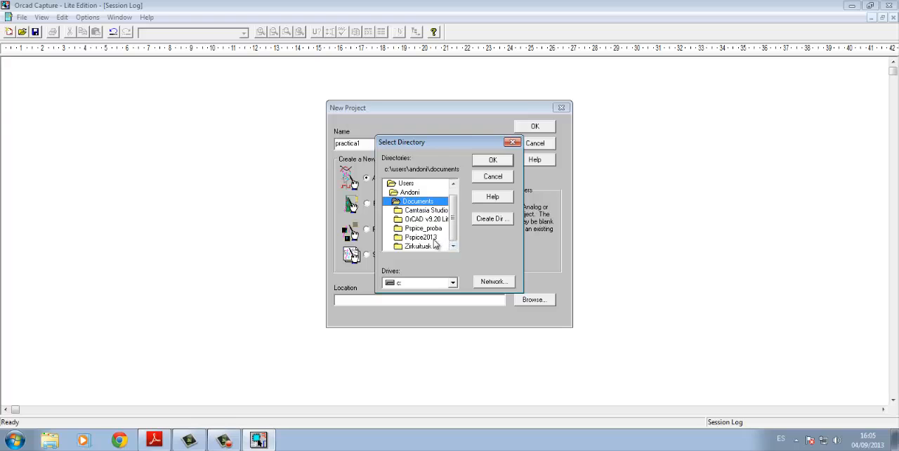
{"action": "double_click", "coordinate": [432, 238]}
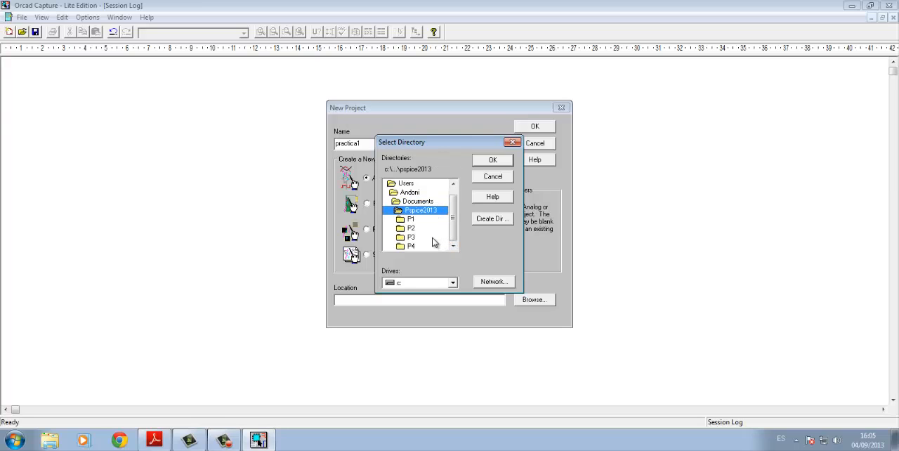
- Create a directory named practica1 inside Pspice2013 and choose it as the project location
{"action": "left_click", "coordinate": [501, 225]}
{"action": "type", "text": "pr"}
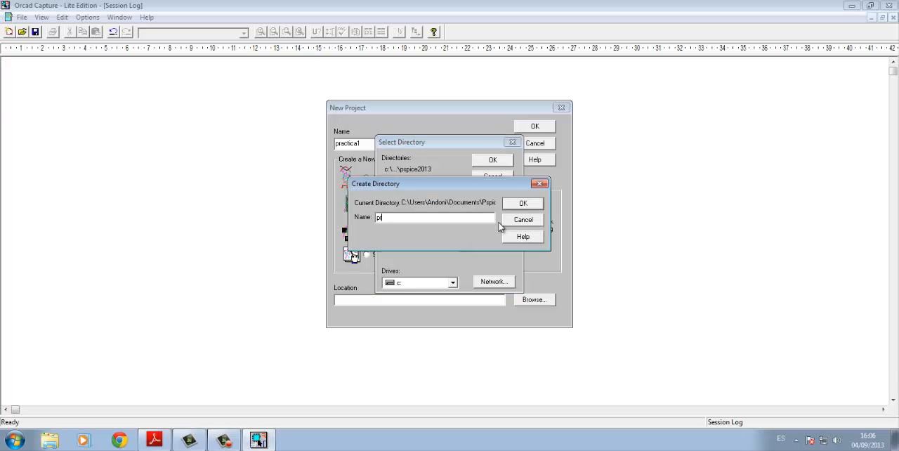
{"action": "type", "text": "actica1"}
{"action": "key", "text": "Return"}
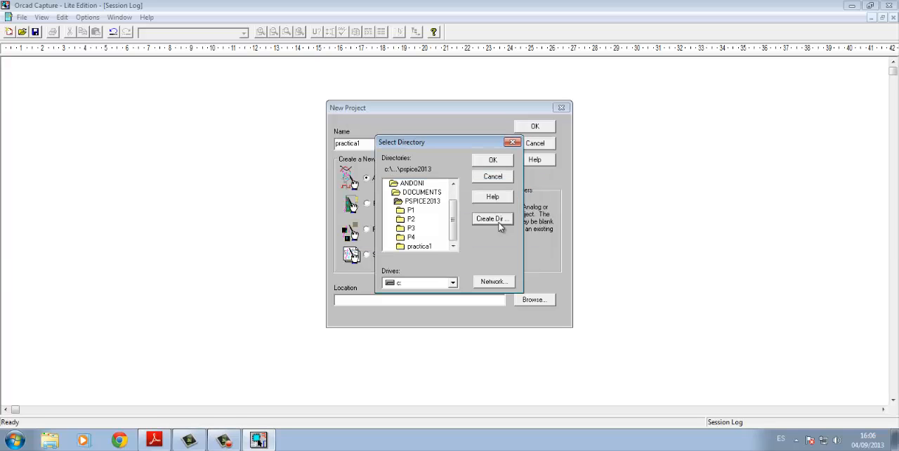
{"action": "left_click", "coordinate": [424, 247]}
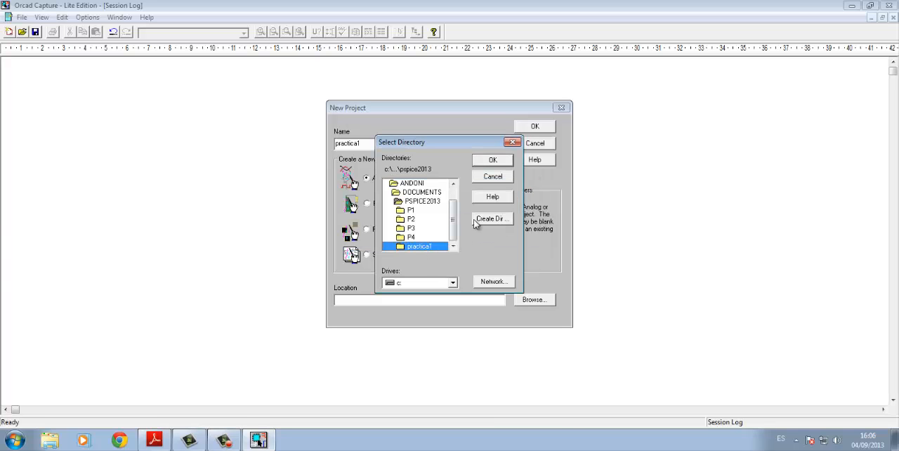
{"action": "double_click", "coordinate": [419, 247]}
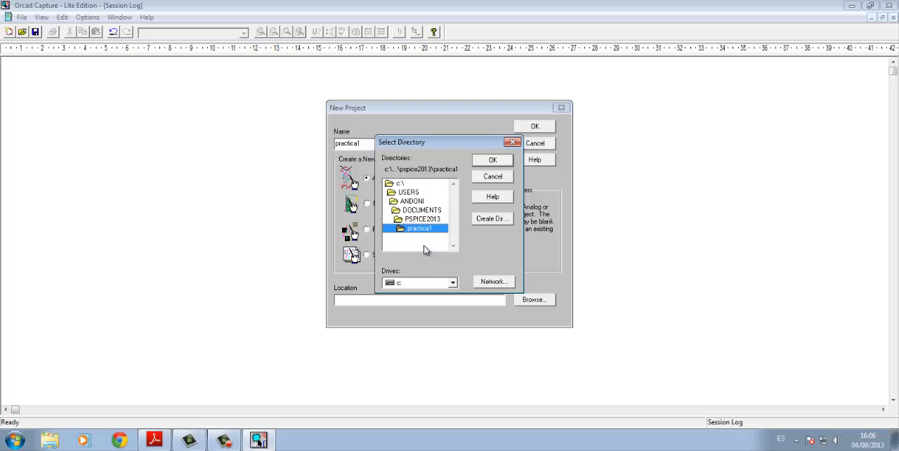
{"action": "left_click", "coordinate": [493, 161]}
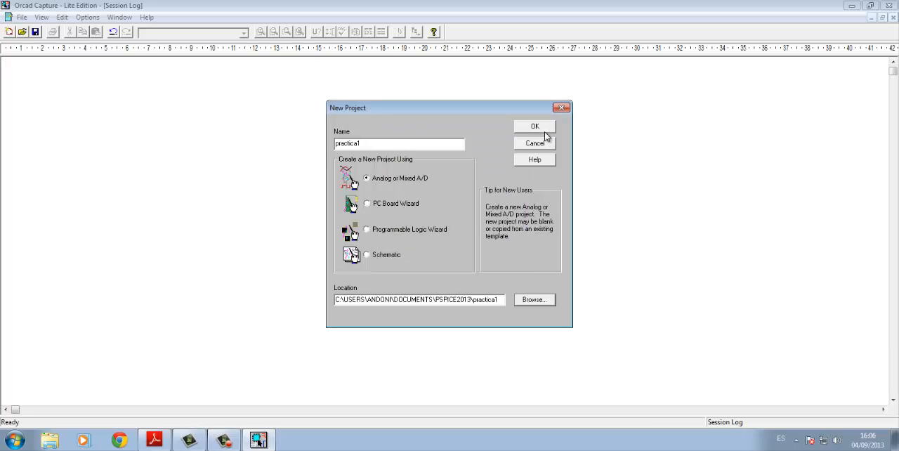
- Accept the new project settings and create it as a blank PSpice project
{"action": "left_click", "coordinate": [545, 131]}
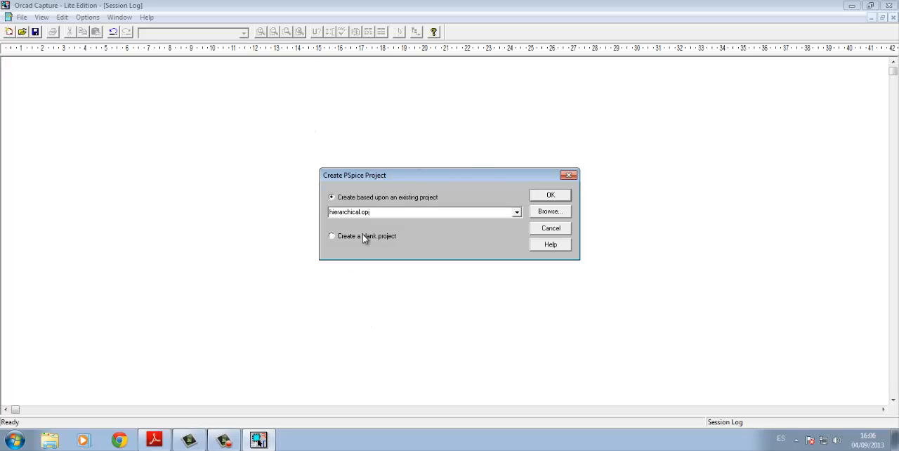
{"action": "left_click", "coordinate": [342, 236]}
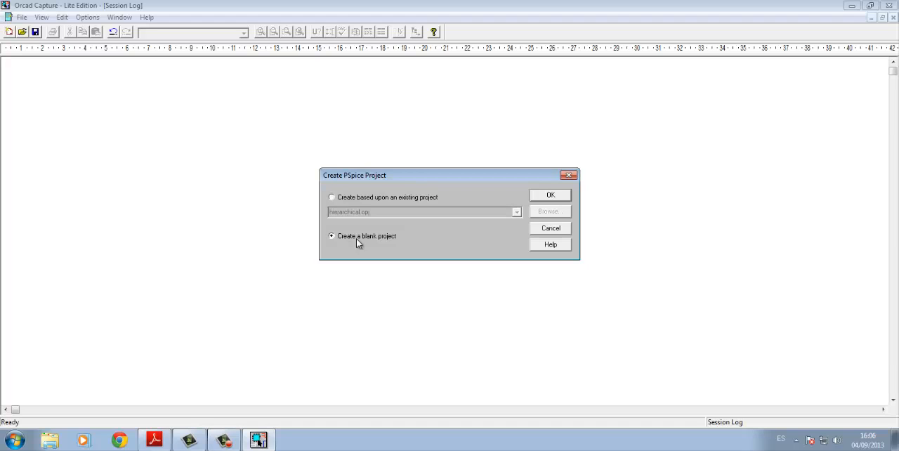
{"action": "left_click", "coordinate": [551, 196]}
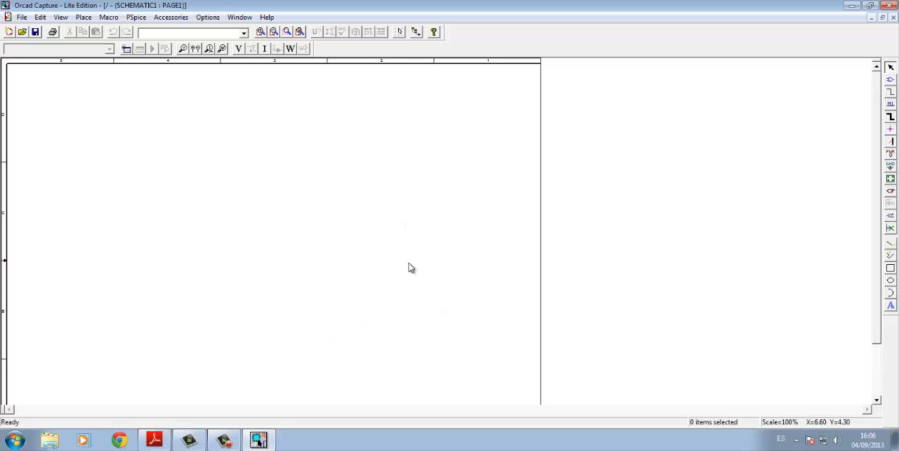
- Check the circuit diagram in Proyecto Orcad 0.pdf in Adobe Reader and return to the Orcad Capture schematic page
{"action": "left_click", "coordinate": [260, 32]}
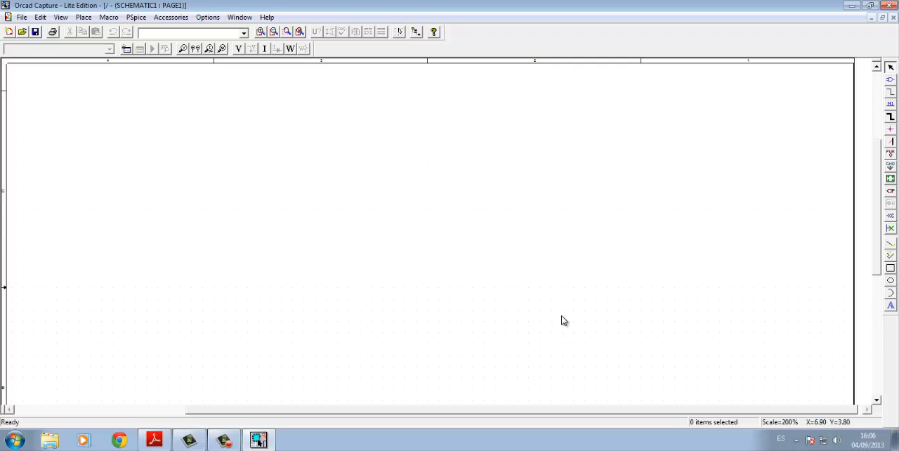
{"action": "key", "text": "alt+Tab"}
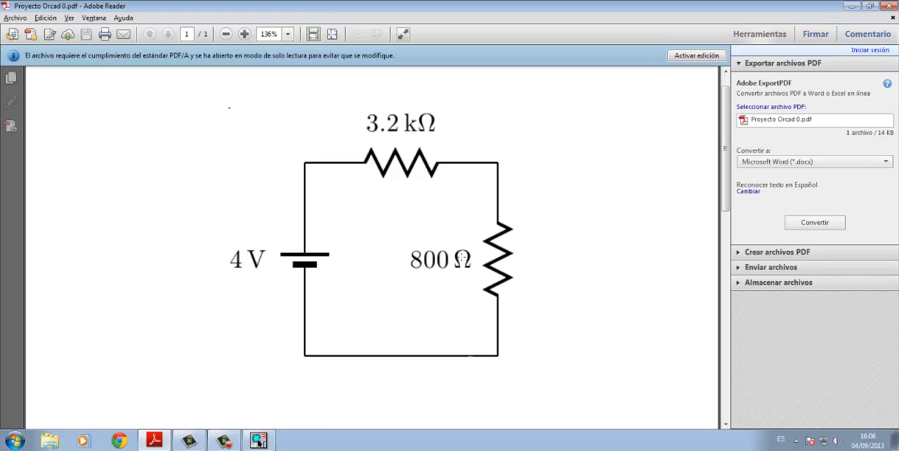
{"action": "key", "text": "alt+Tab"}
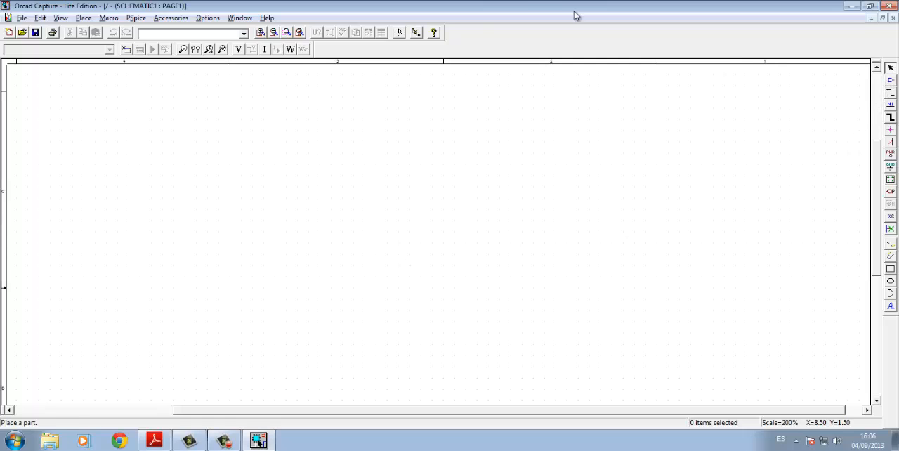
- Add the analog_p and source PSpice libraries to the part placement libraries
{"action": "left_click", "coordinate": [84, 18]}
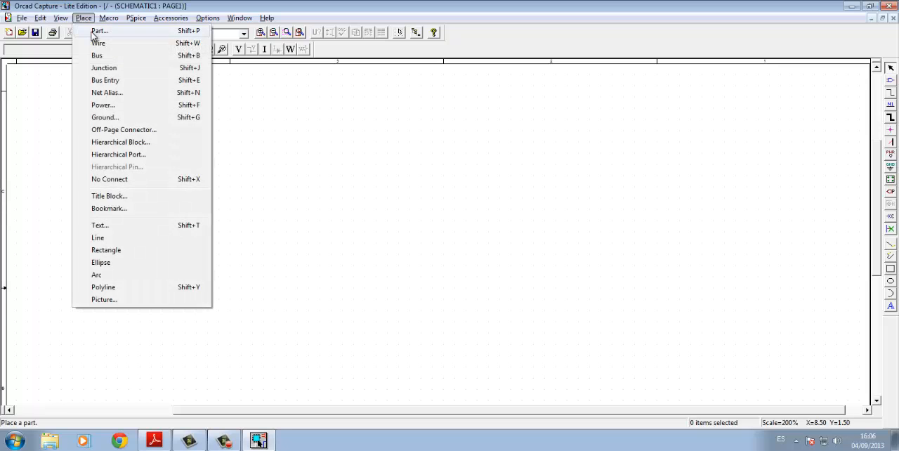
{"action": "left_click", "coordinate": [84, 18]}
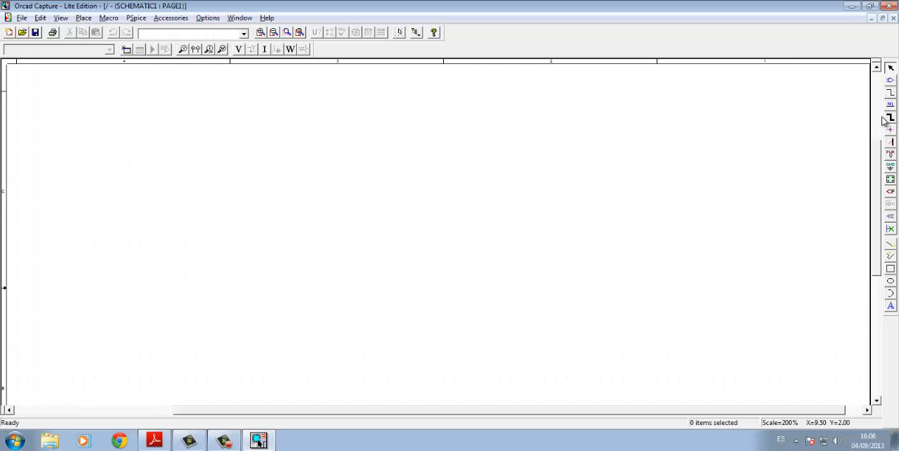
{"action": "left_click", "coordinate": [891, 82]}
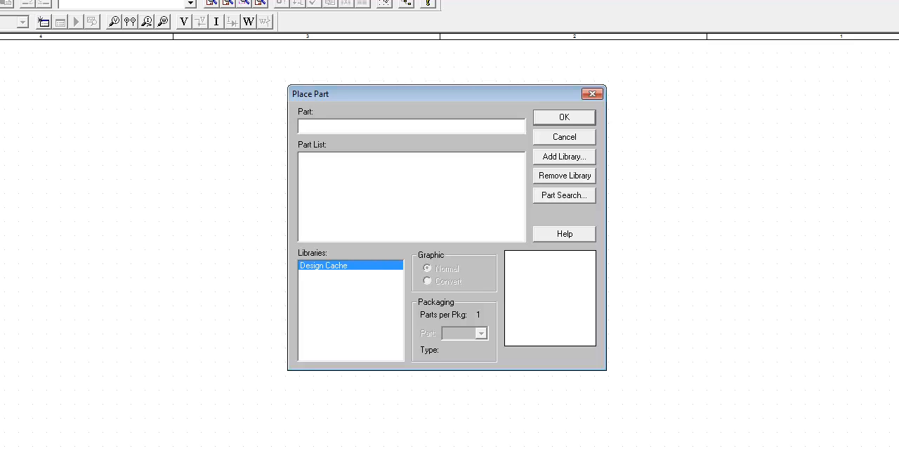
{"action": "left_click", "coordinate": [573, 161]}
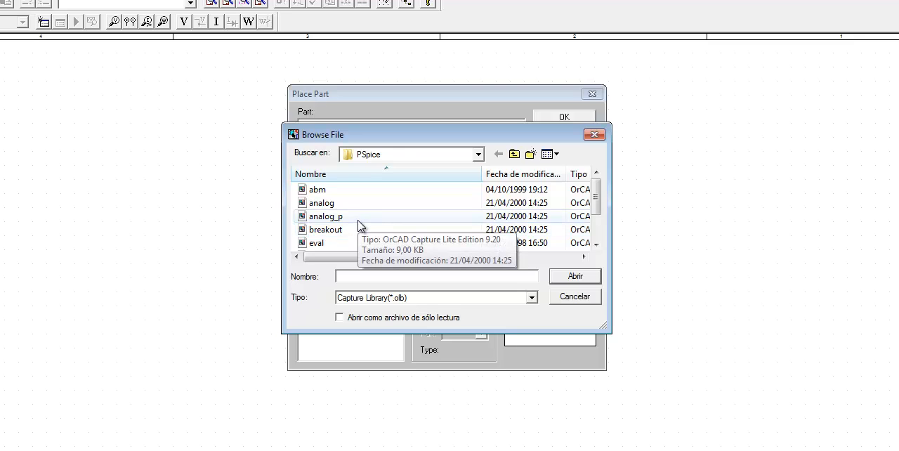
{"action": "left_click", "coordinate": [339, 220]}
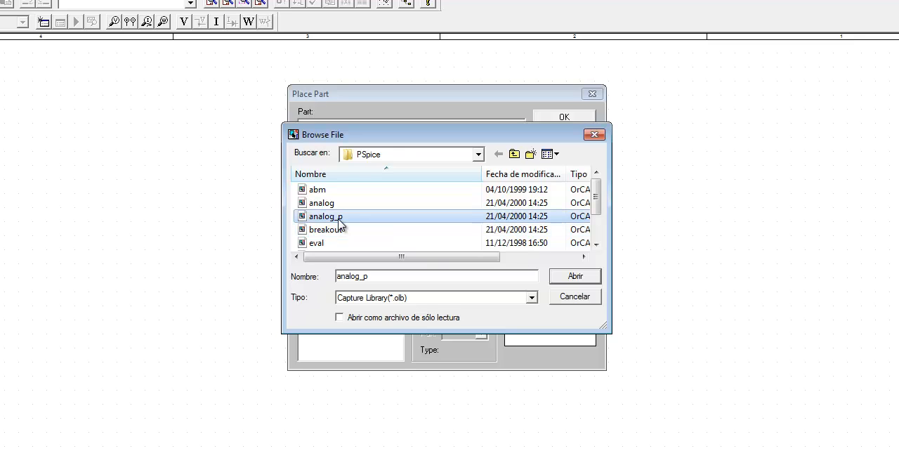
{"action": "scroll", "coordinate": [351, 227], "scroll_direction": "down", "scroll_amount": 1}
{"action": "left_click", "coordinate": [327, 217], "text": "ctrl"}
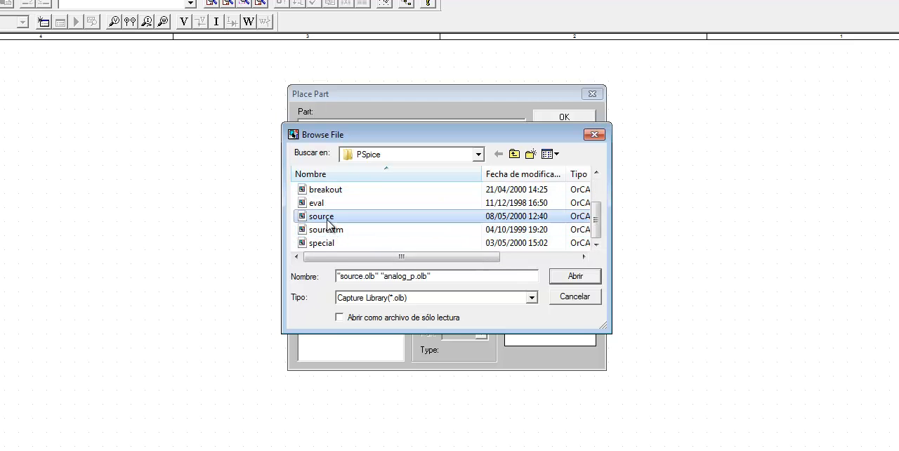
{"action": "left_click", "coordinate": [575, 276]}
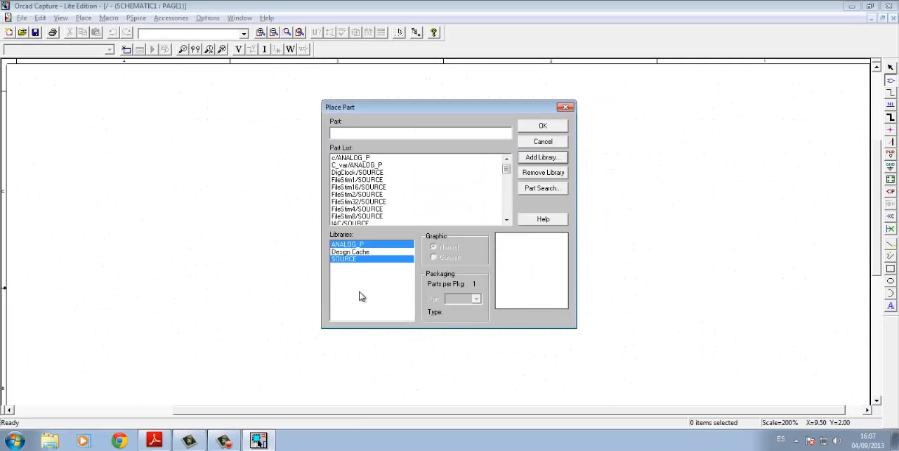
- Place two resistors (part r from the ANALOG_P library) horizontally on the schematic, the second one lower and further right than the first
{"action": "left_click", "coordinate": [355, 245]}
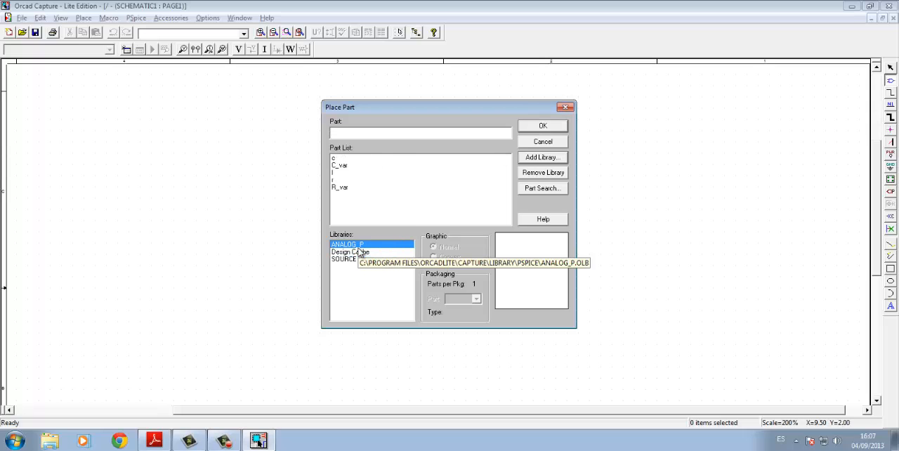
{"action": "left_click", "coordinate": [334, 179]}
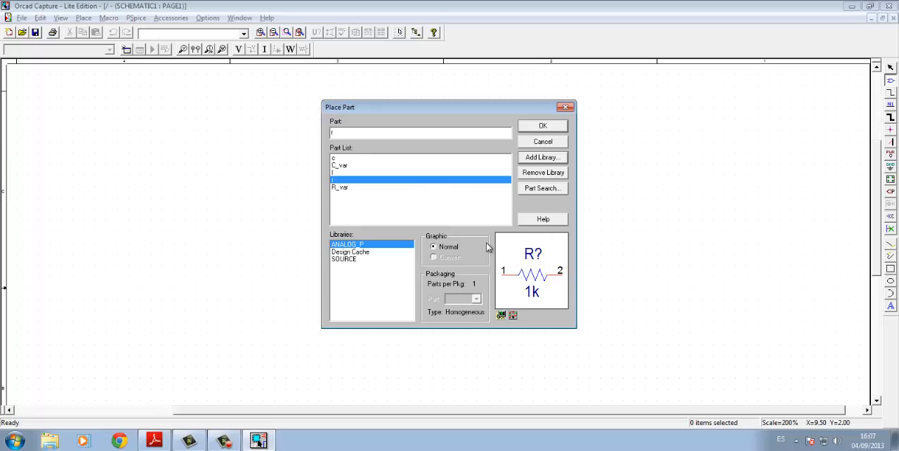
{"action": "left_click", "coordinate": [543, 125]}
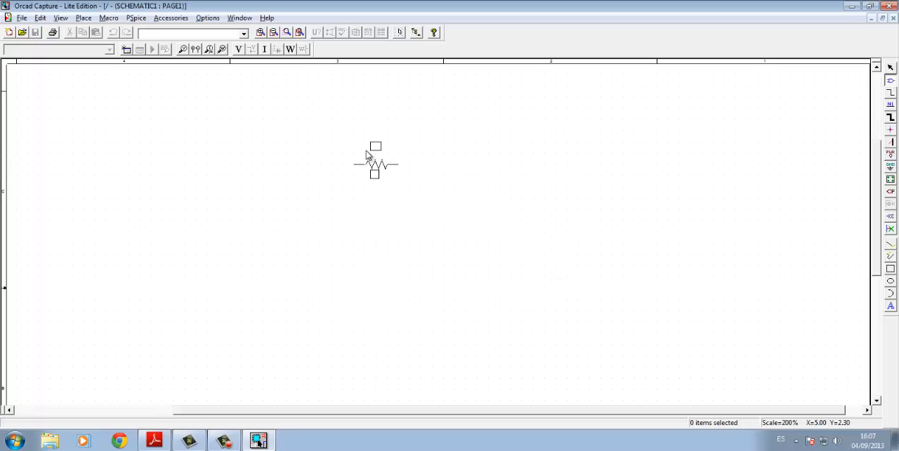
{"action": "left_click", "coordinate": [313, 151]}
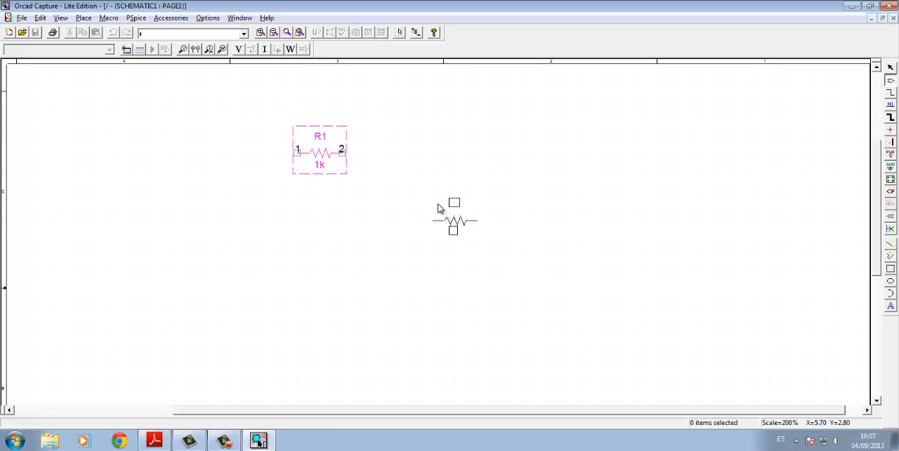
{"action": "left_click", "coordinate": [416, 206]}
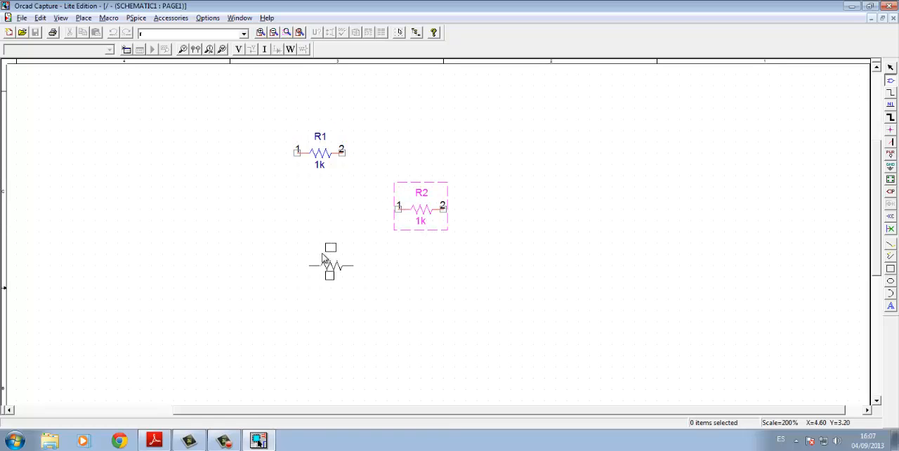
{"action": "key", "text": "Escape"}
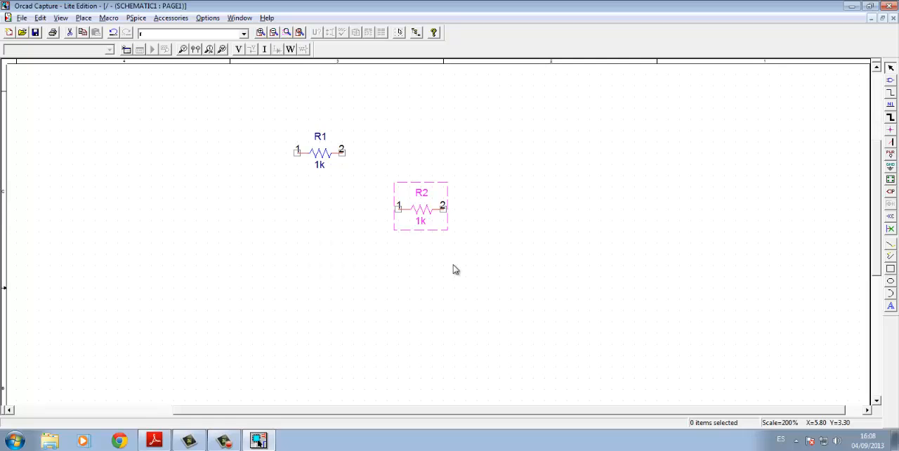
- Place one VDC source from the SOURCE library upright on the schematic, to the left of and below R1
{"action": "left_click", "coordinate": [891, 81]}
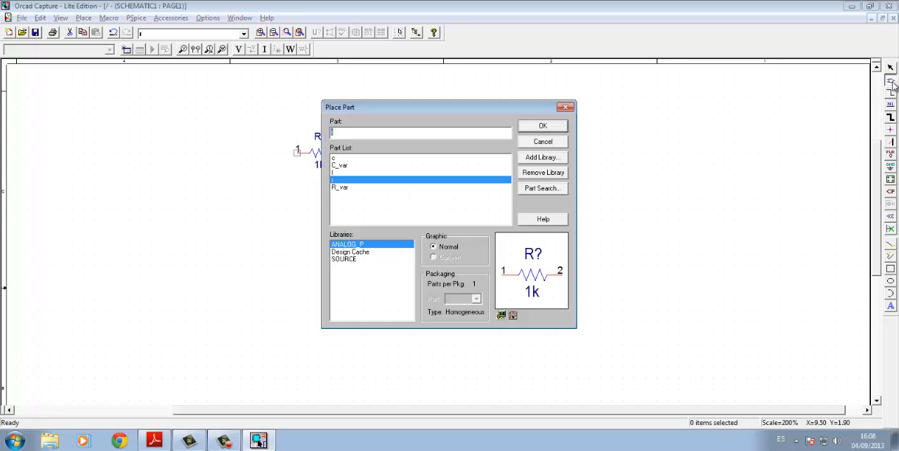
{"action": "left_click", "coordinate": [353, 261]}
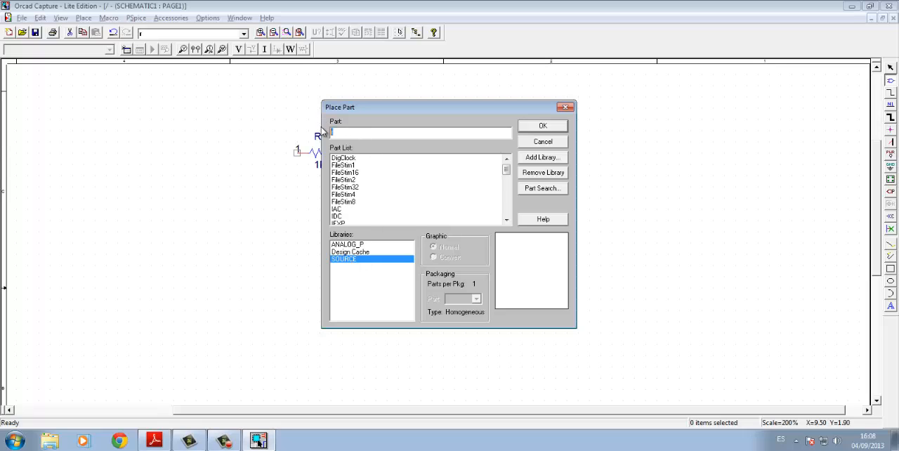
{"action": "type", "text": "vdc"}
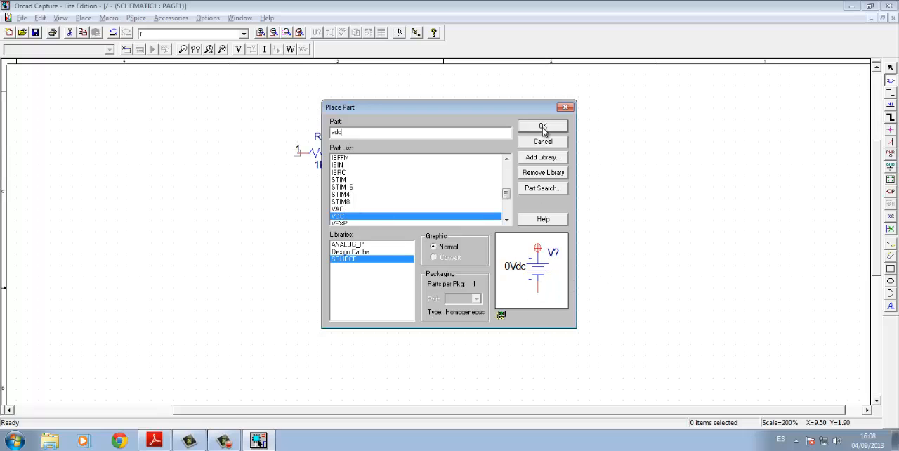
{"action": "left_click", "coordinate": [542, 127]}
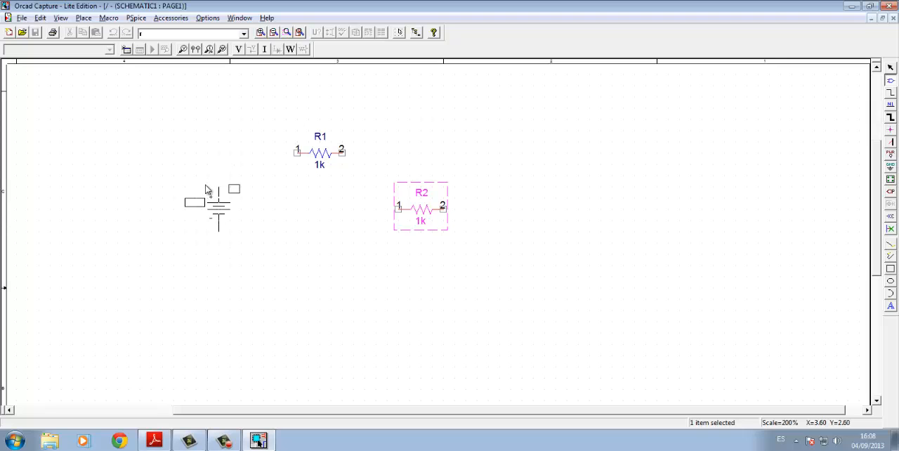
{"action": "left_click", "coordinate": [205, 190]}
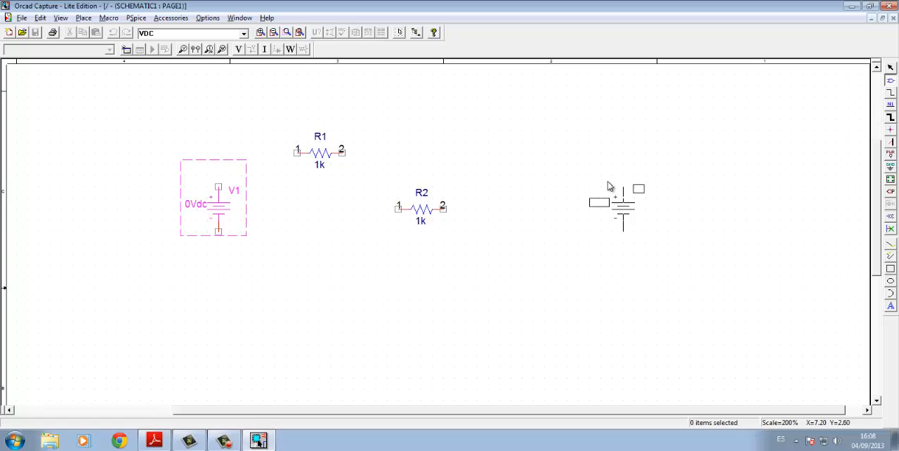
{"action": "key", "text": "Escape"}
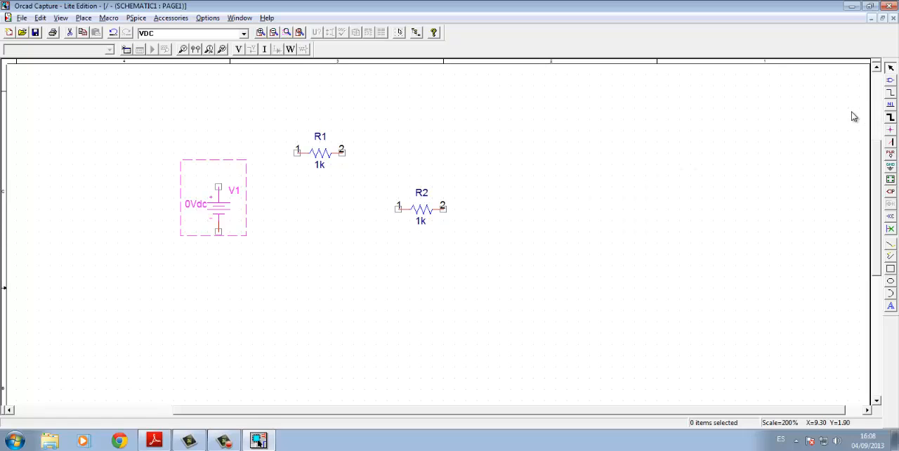
- Rotate resistor R2 until it stands vertically with pin 1 at the top and pin 2 at the bottom
{"action": "left_click", "coordinate": [420, 211]}
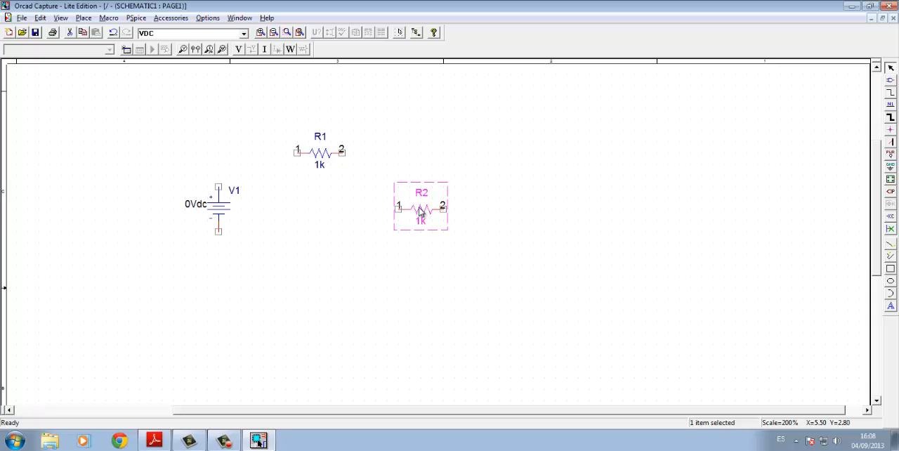
{"action": "right_click", "coordinate": [420, 212]}
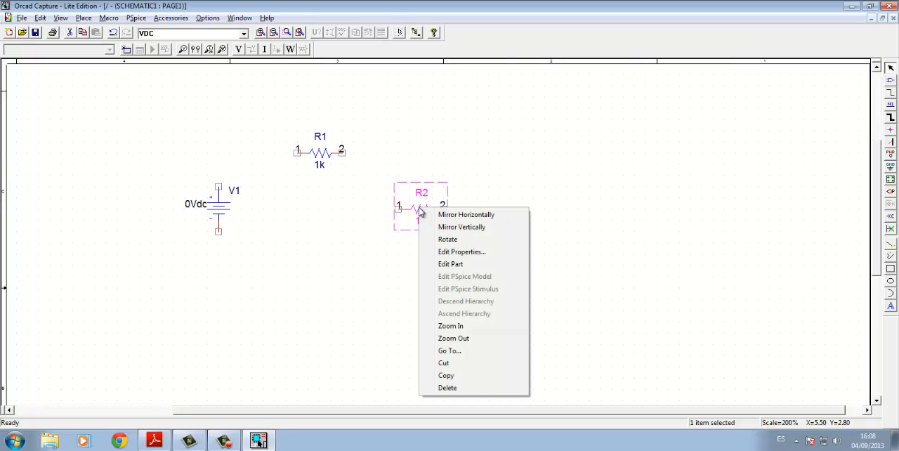
{"action": "left_click", "coordinate": [449, 239]}
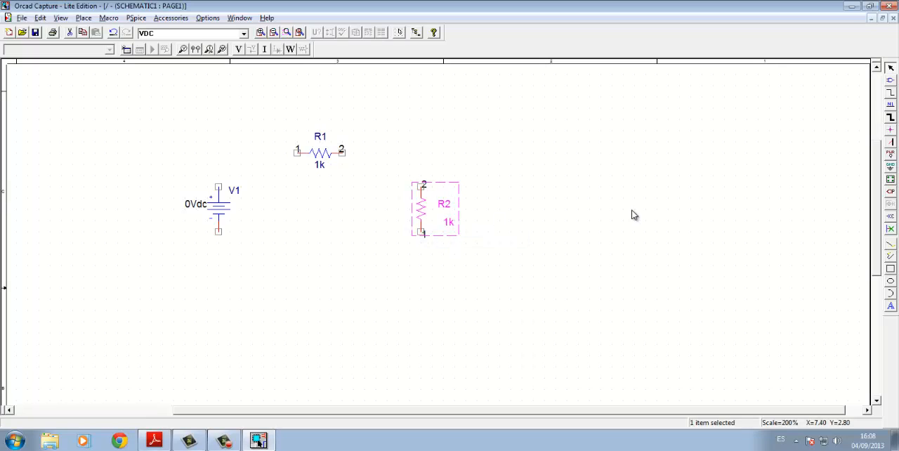
{"action": "key", "text": "r"}
{"action": "key", "text": "r"}
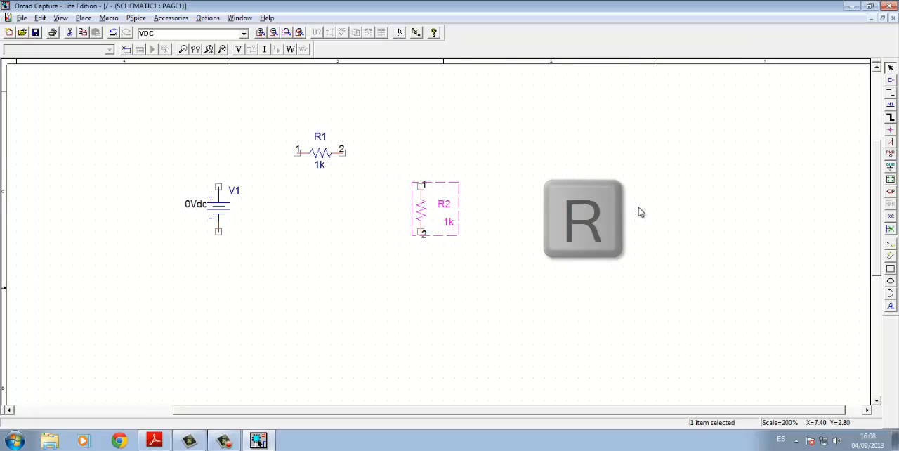
{"action": "key", "text": "r"}
{"action": "key", "text": "r"}
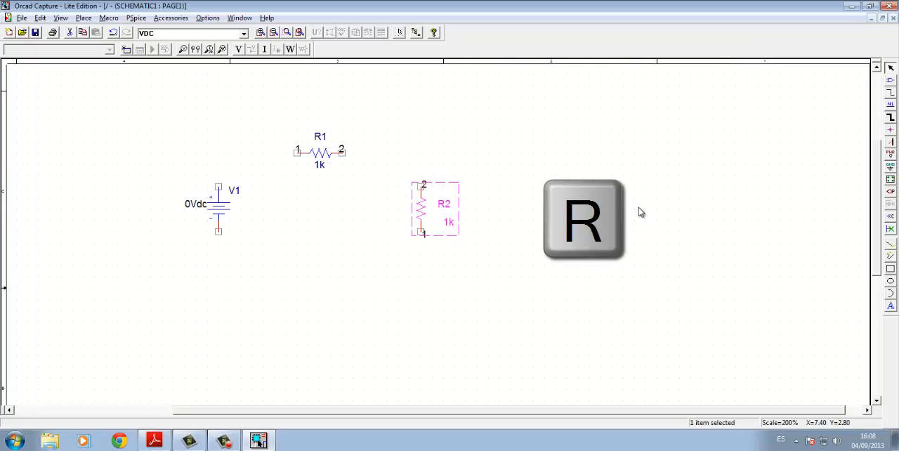
{"action": "key", "text": "r"}
{"action": "key", "text": "r"}
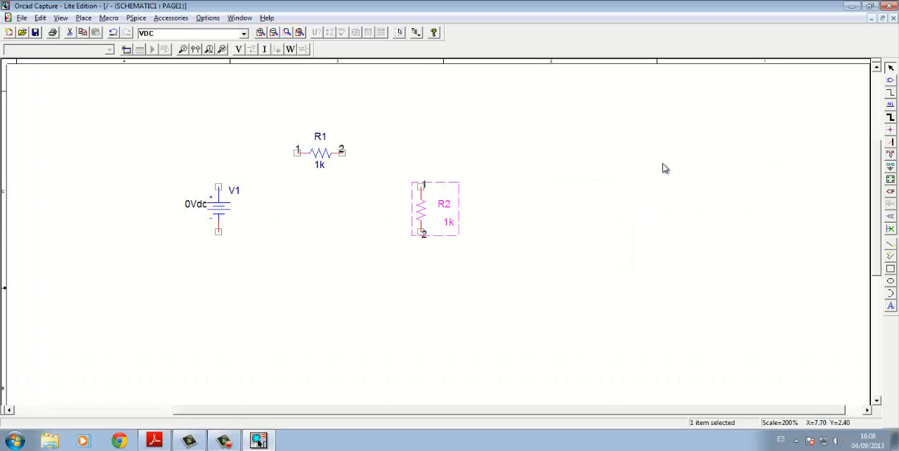
- Wire V1, R1 and R2 into a closed series loop, with the return wire running below the parts to V1's negative terminal
{"action": "left_click", "coordinate": [85, 18]}
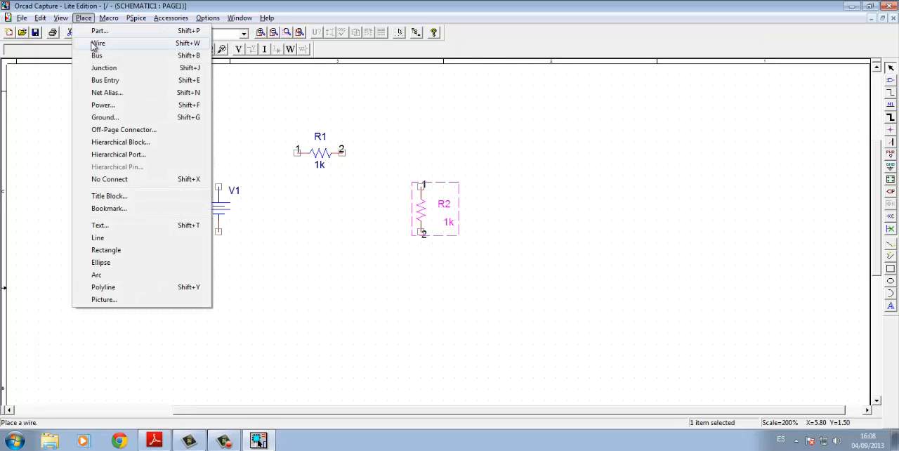
{"action": "left_click", "coordinate": [889, 94]}
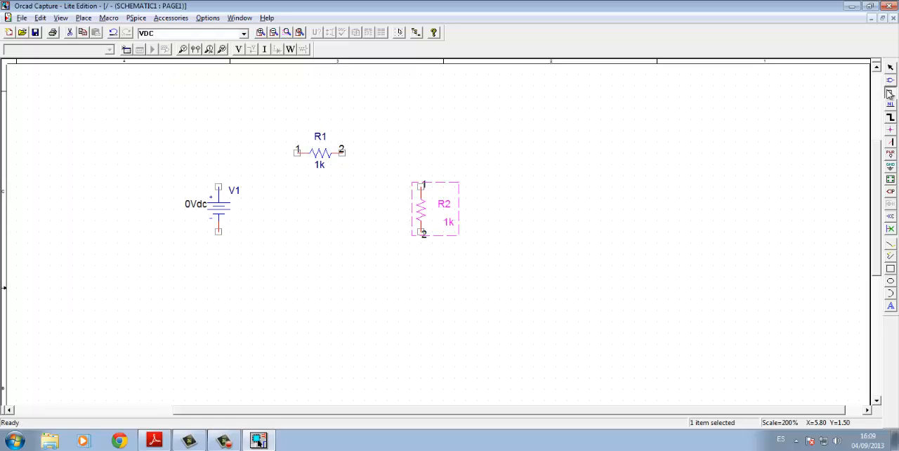
{"action": "left_click", "coordinate": [218, 186]}
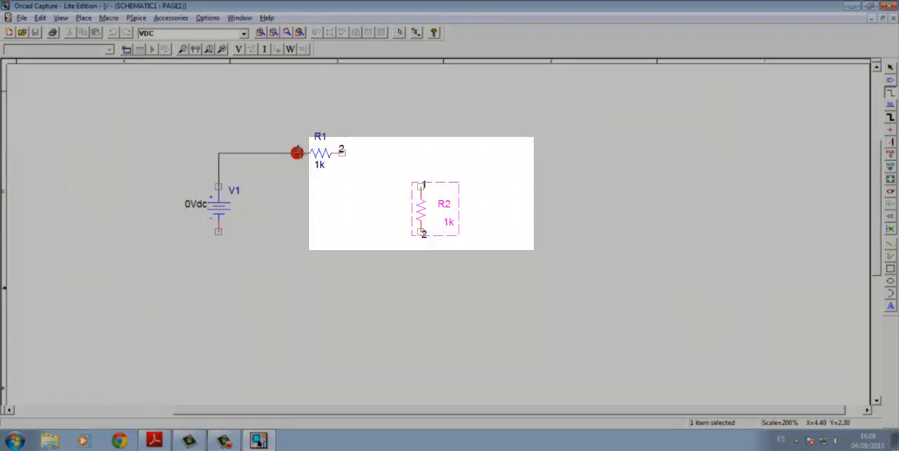
{"action": "left_click", "coordinate": [297, 152]}
{"action": "left_click", "coordinate": [342, 153]}
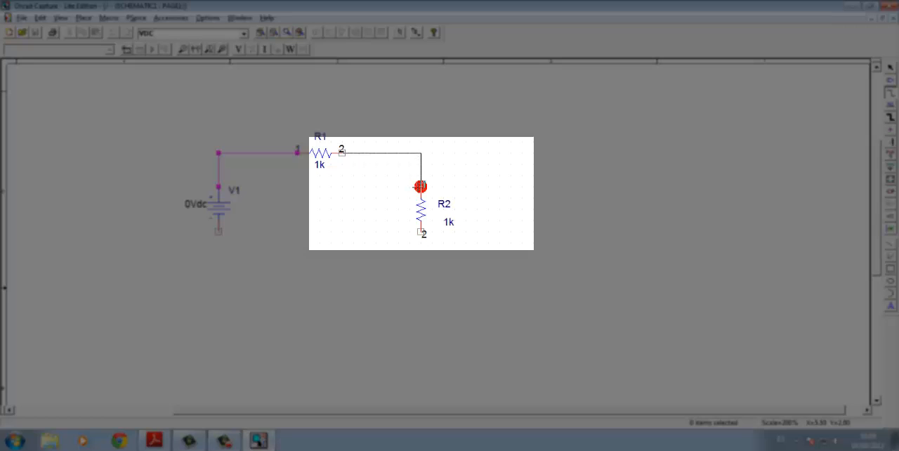
{"action": "left_click", "coordinate": [420, 187]}
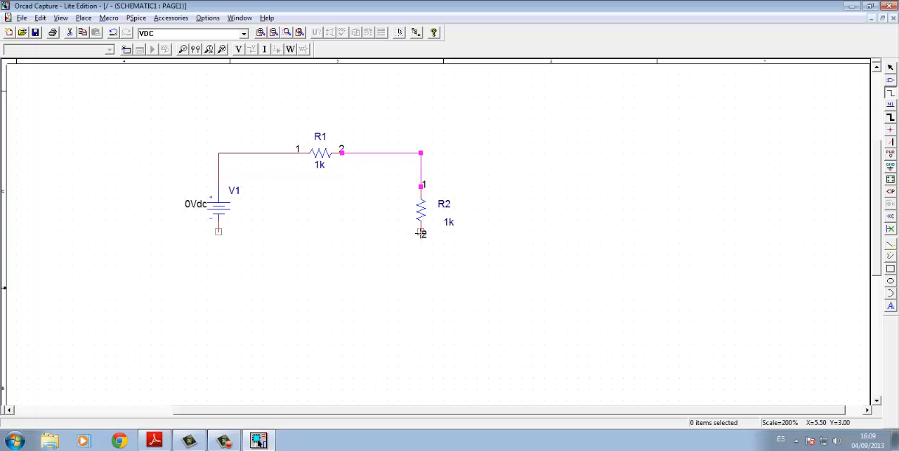
{"action": "left_click", "coordinate": [420, 233]}
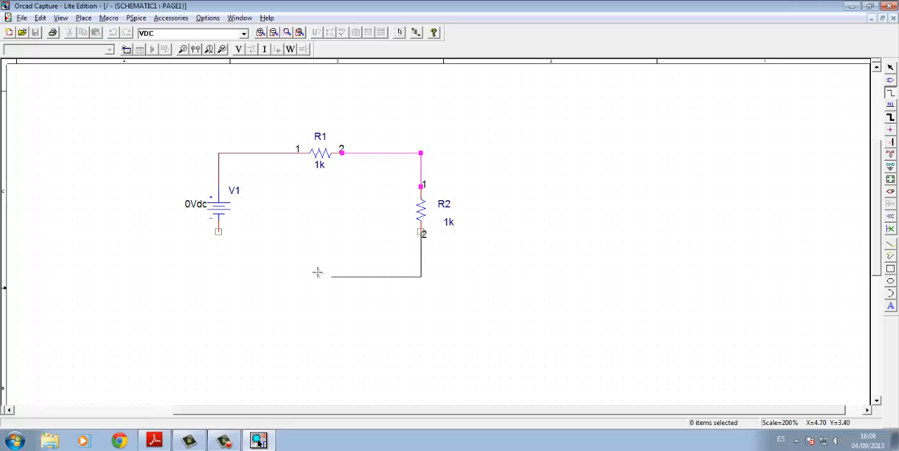
{"action": "left_click", "coordinate": [217, 276]}
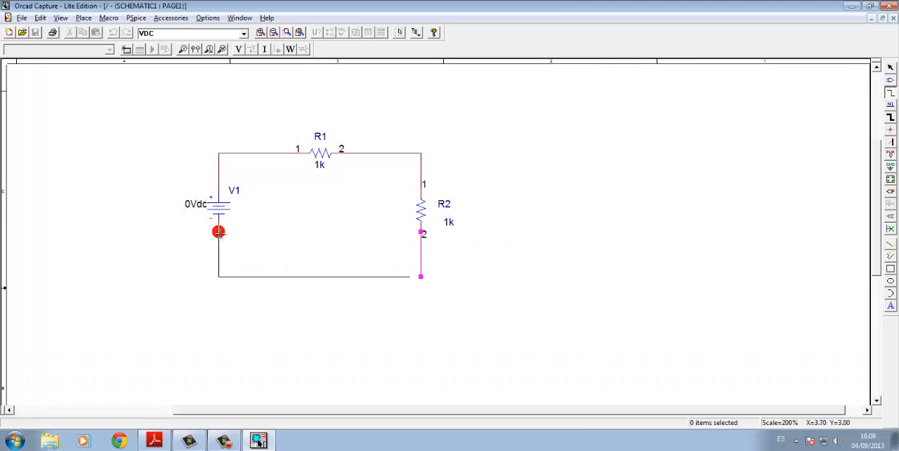
{"action": "left_click", "coordinate": [219, 232]}
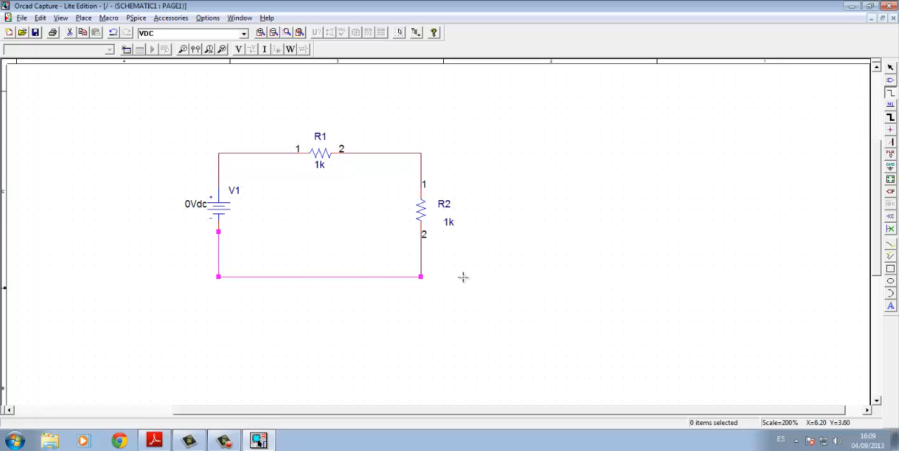
{"action": "key", "text": "Escape"}
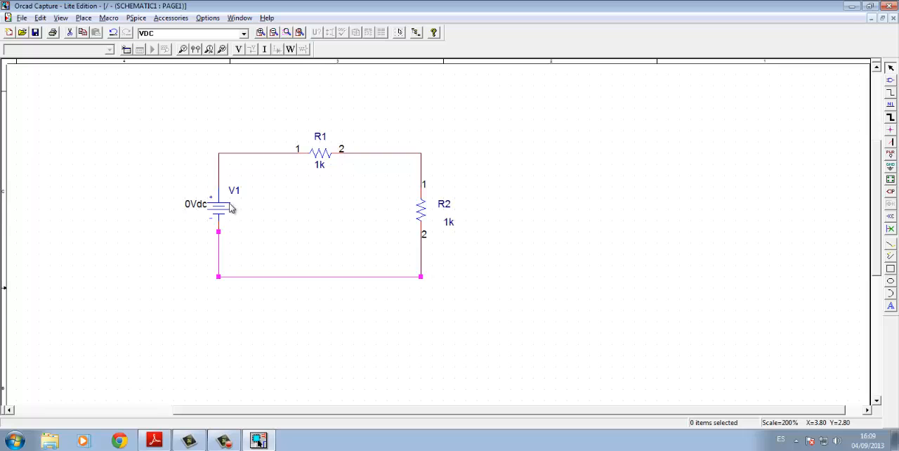
- Check the component values in the PDF diagram and set R1 to 3.2k and R2 to 800 on the schematic
{"action": "key", "text": "alt+Tab"}
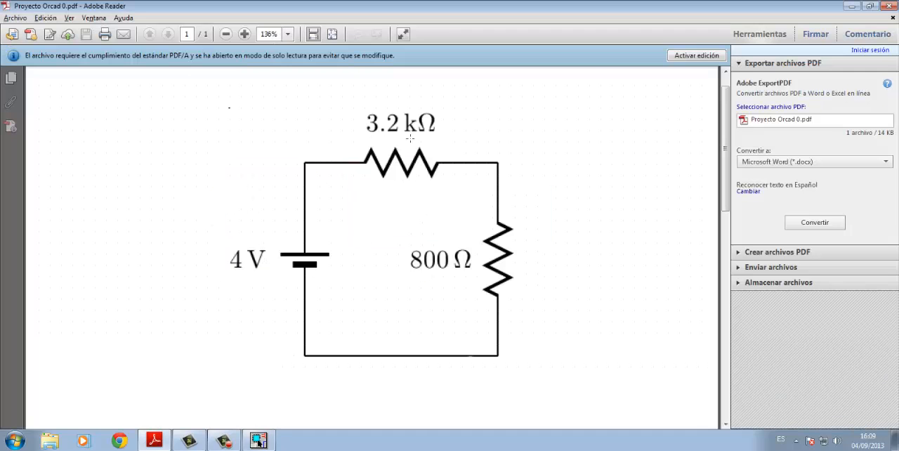
{"action": "key", "text": "alt+Tab"}
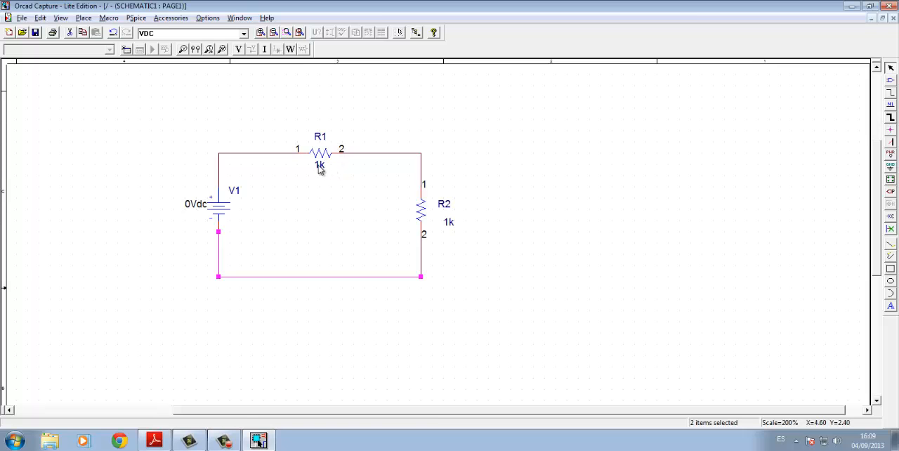
{"action": "double_click", "coordinate": [320, 166]}
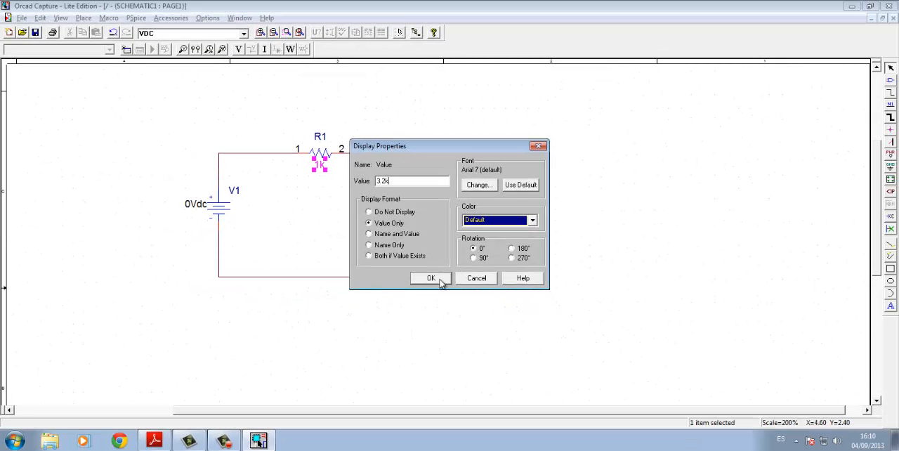
{"action": "left_click", "coordinate": [431, 278]}
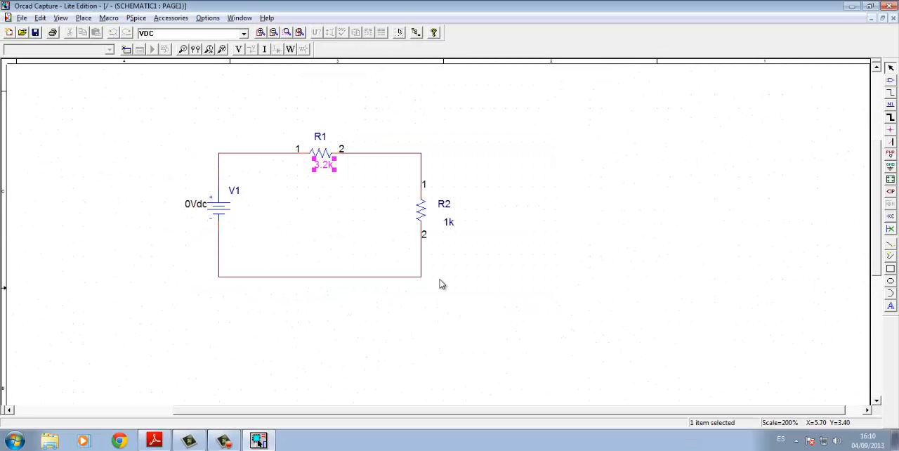
{"action": "double_click", "coordinate": [450, 223]}
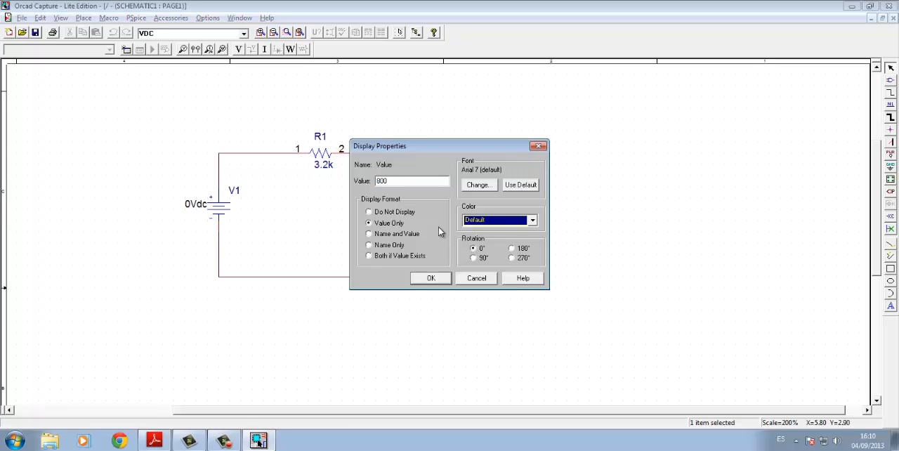
{"action": "left_click", "coordinate": [428, 278]}
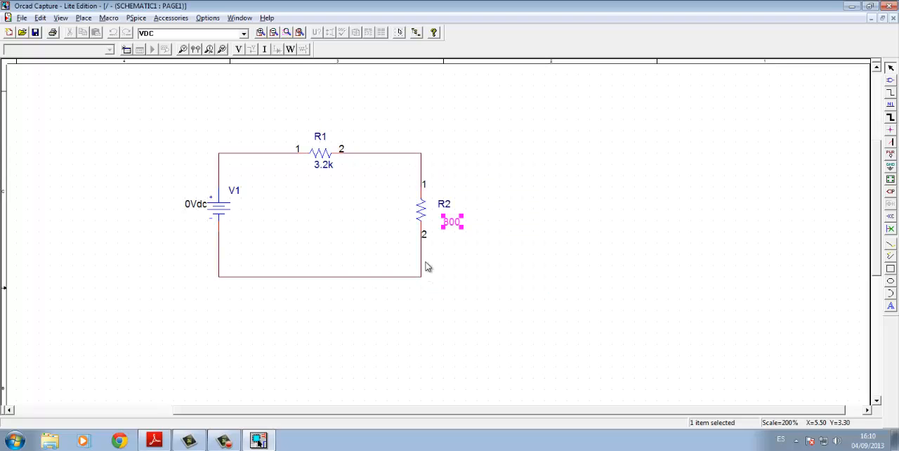
- Set the DC value of voltage source V1 to 4
{"action": "double_click", "coordinate": [198, 205]}
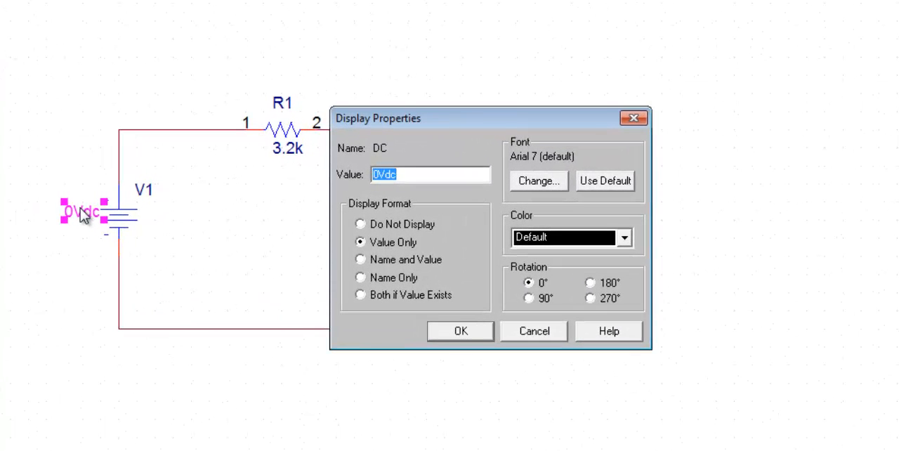
{"action": "type", "text": "4"}
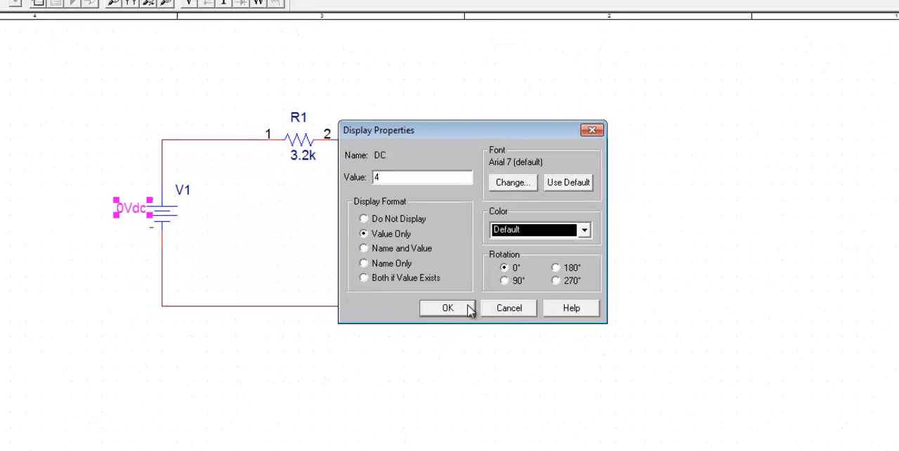
{"action": "left_click", "coordinate": [460, 331]}
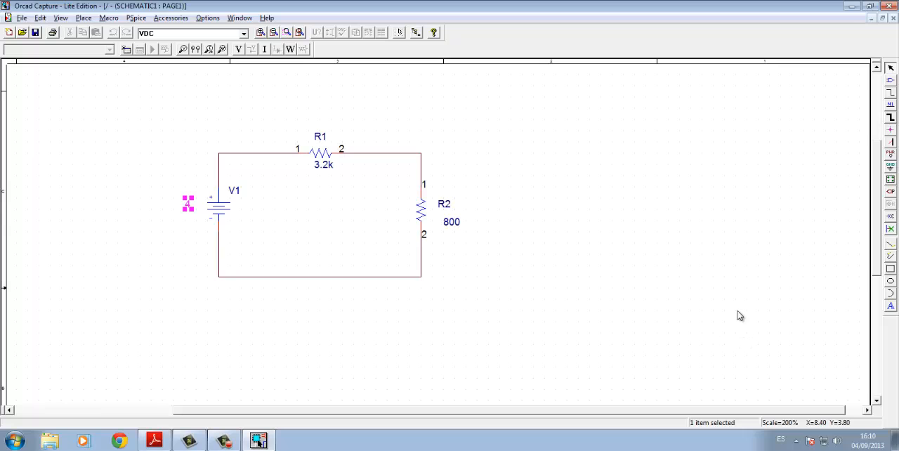
- Place a GND symbol from the CAPSYM library just below the middle of the circuit's bottom wire
{"action": "left_click", "coordinate": [82, 18]}
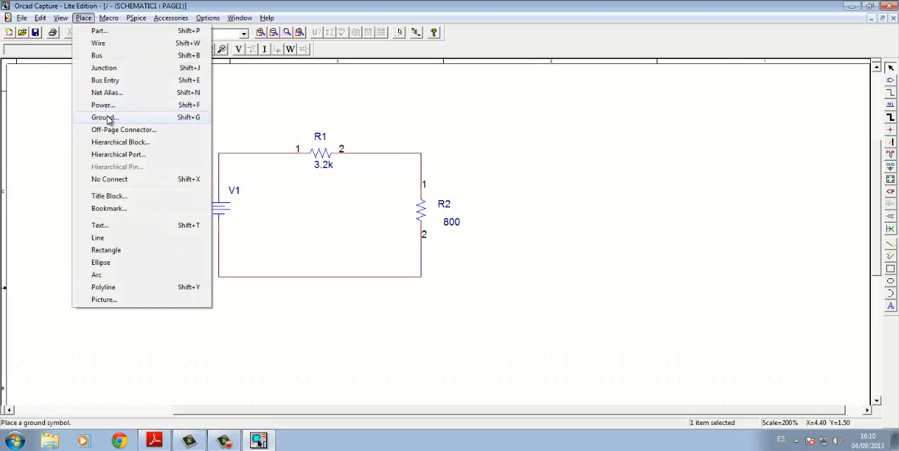
{"action": "left_click", "coordinate": [890, 167]}
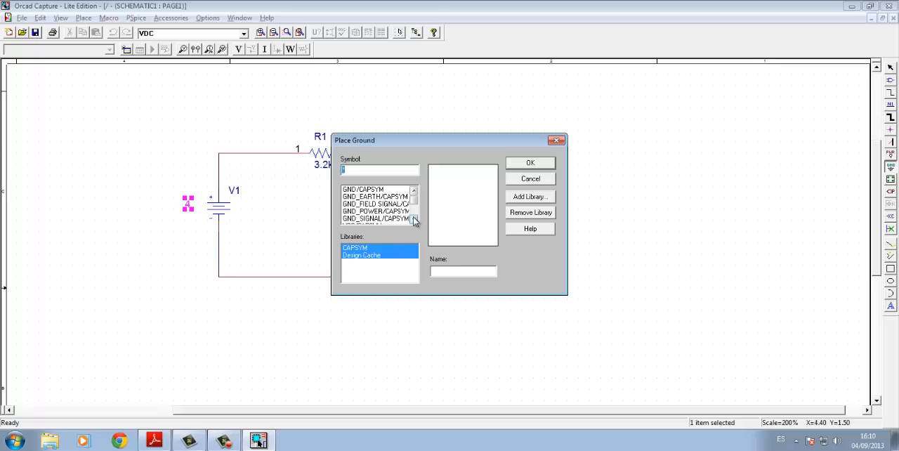
{"action": "left_click", "coordinate": [367, 190]}
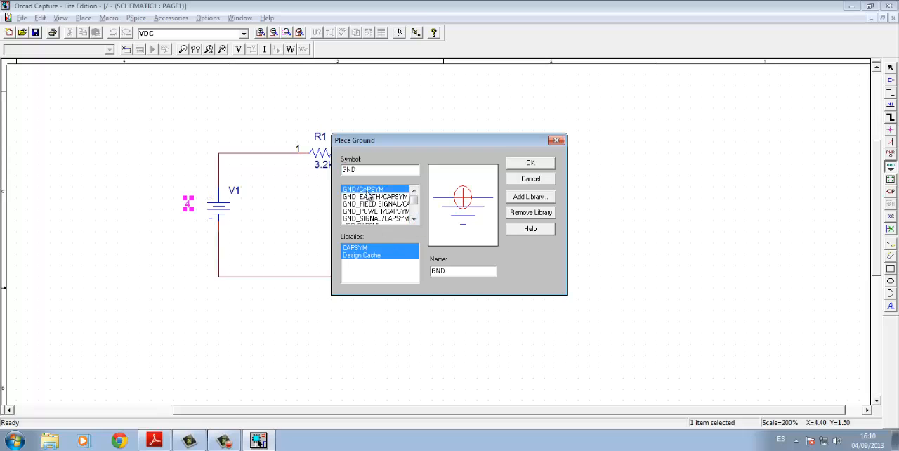
{"action": "left_click", "coordinate": [541, 167]}
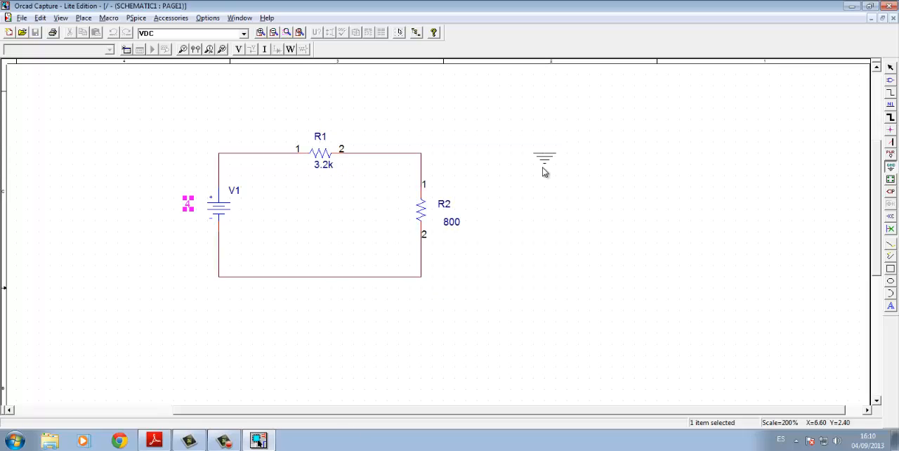
{"action": "left_click", "coordinate": [317, 319]}
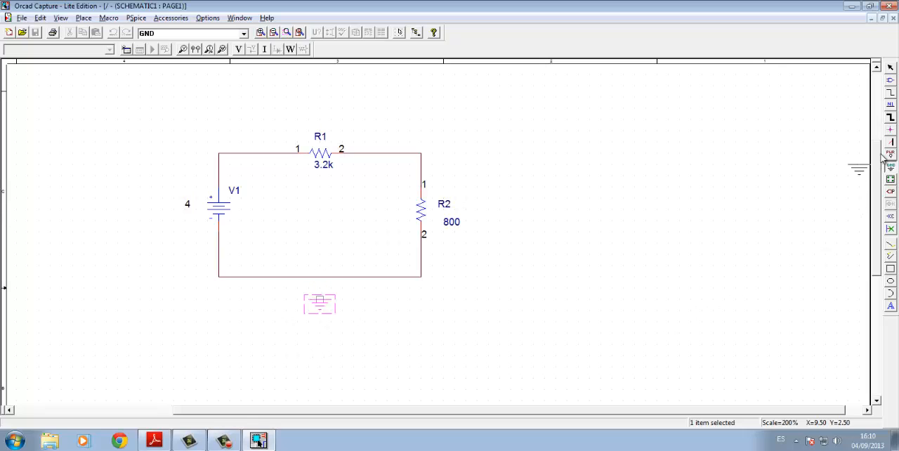
- Wire the ground symbol up to the middle of the circuit's bottom wire
{"action": "left_click", "coordinate": [890, 94]}
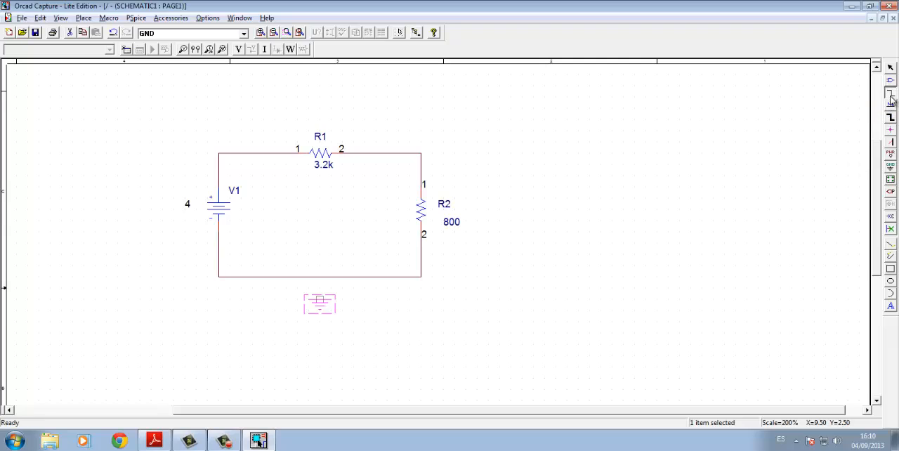
{"action": "left_click", "coordinate": [320, 298]}
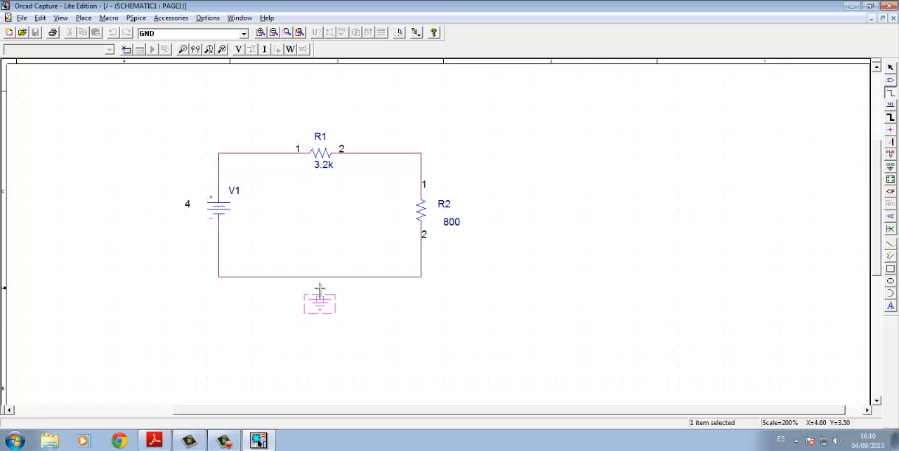
{"action": "left_click", "coordinate": [320, 277]}
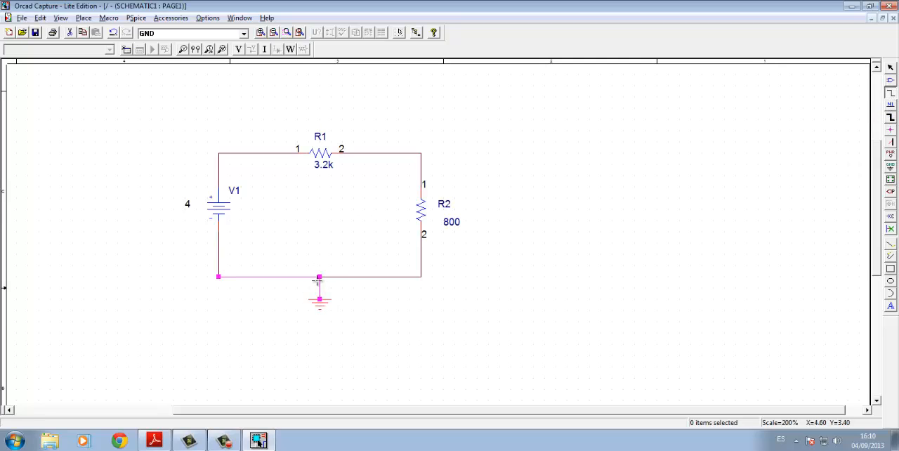
{"action": "key", "text": "Escape"}
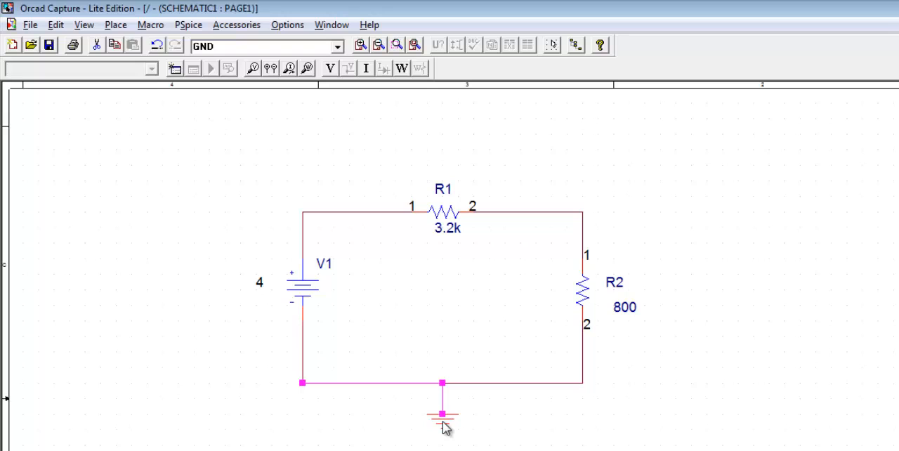
- Set the ground symbol's Name property to display as Value Only on the schematic
{"action": "double_click", "coordinate": [443, 420]}
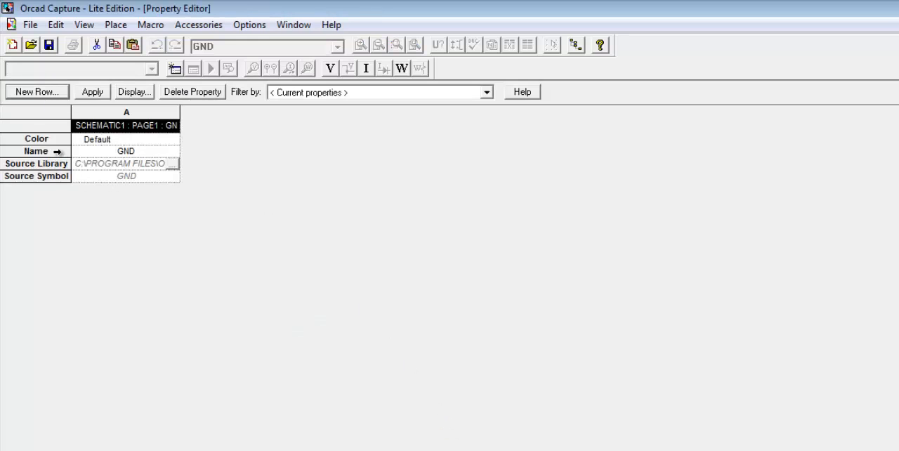
{"action": "left_click", "coordinate": [58, 151]}
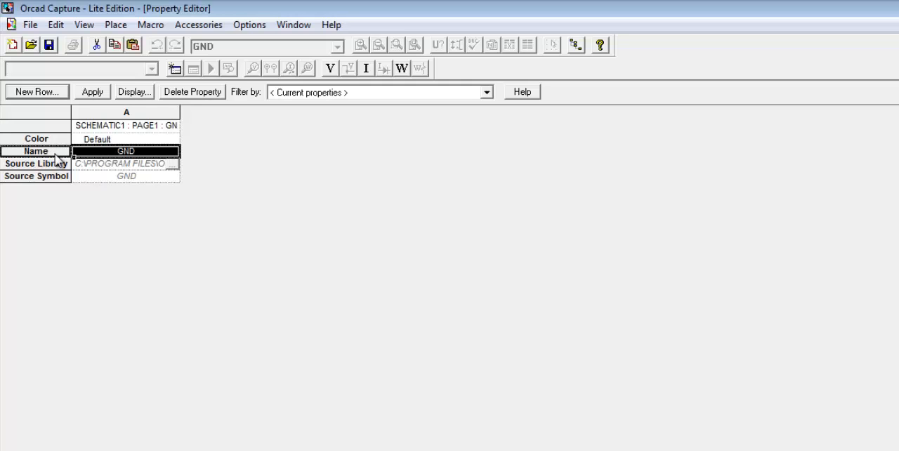
{"action": "left_click", "coordinate": [137, 93]}
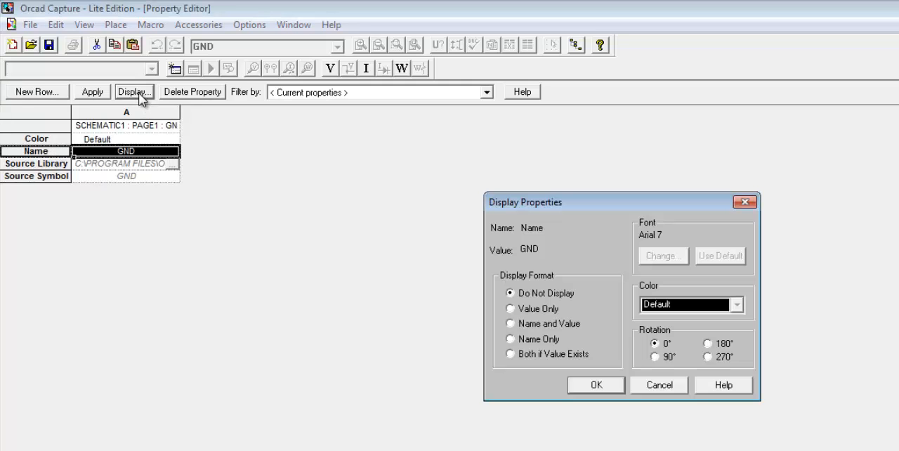
{"action": "left_click", "coordinate": [532, 309]}
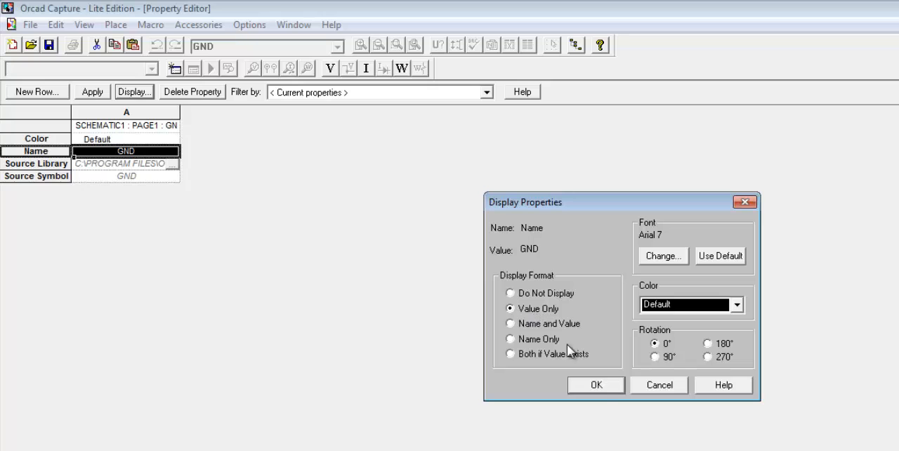
{"action": "left_click", "coordinate": [596, 385]}
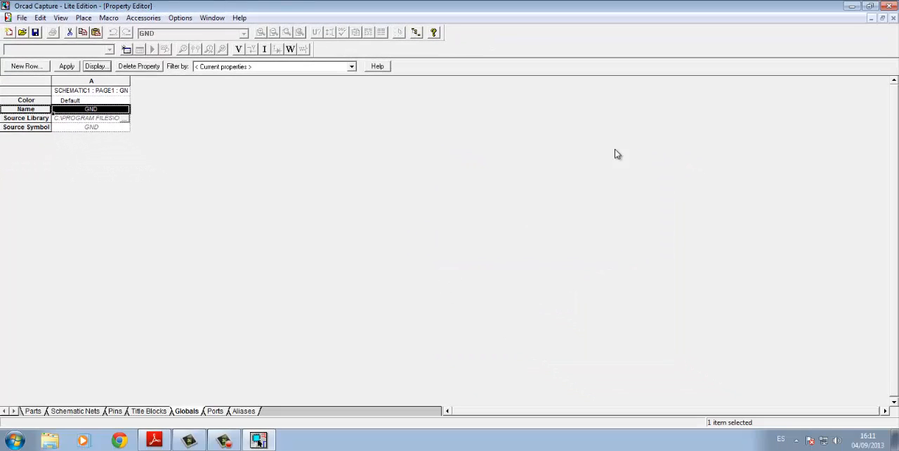
{"action": "left_click", "coordinate": [893, 19]}
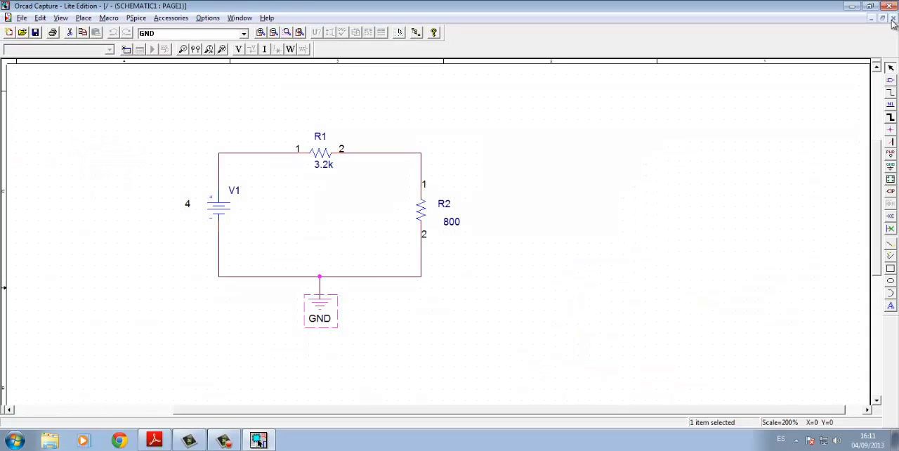
- Change the ground symbol's displayed name to 0
{"action": "double_click", "coordinate": [321, 319]}
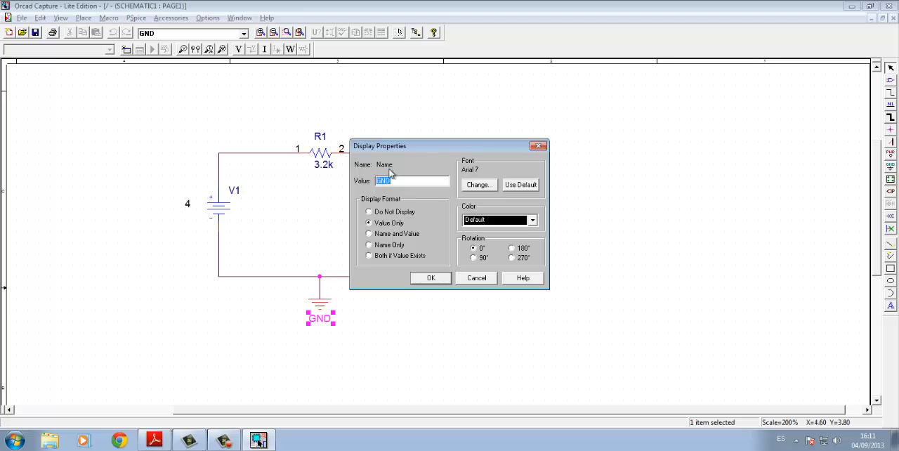
{"action": "type", "text": "0"}
{"action": "left_click", "coordinate": [422, 279]}
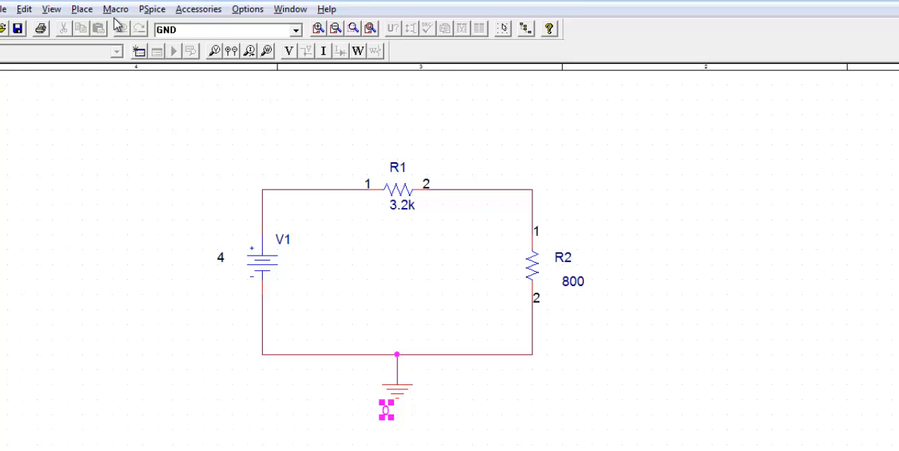
- Create a new simulation profile named tiempo that inherits from none
{"action": "left_click", "coordinate": [139, 53]}
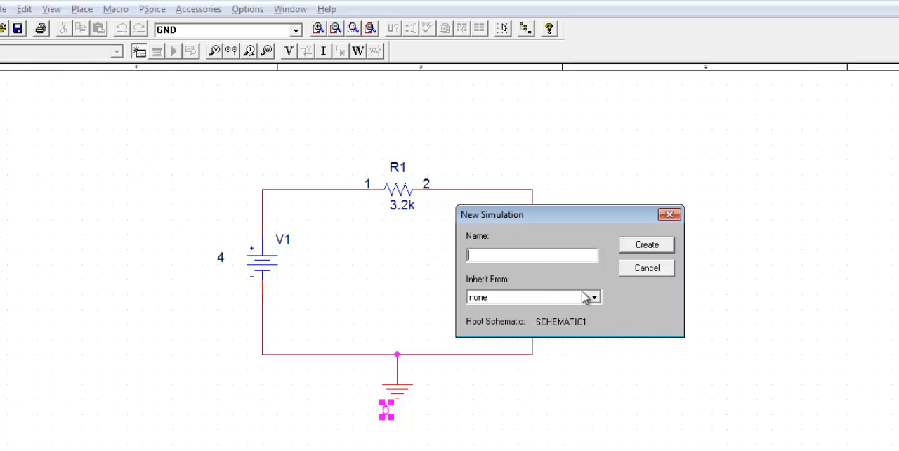
{"action": "type", "text": "tiempo"}
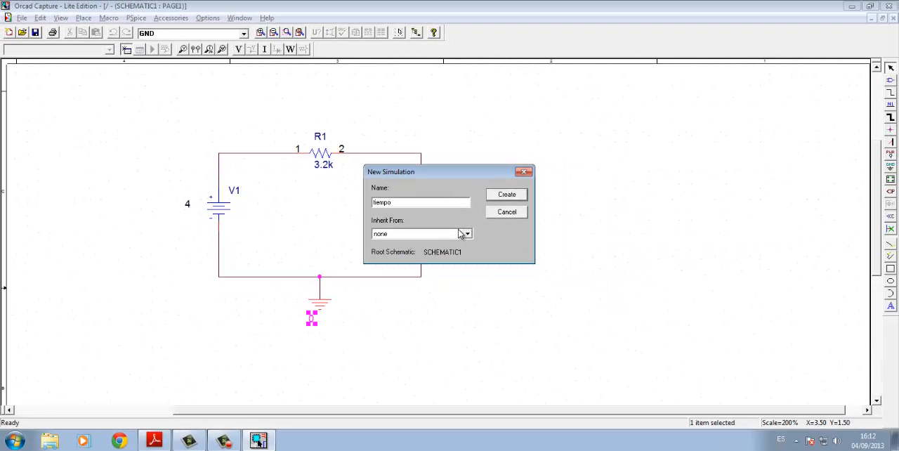
{"action": "left_click", "coordinate": [511, 199]}
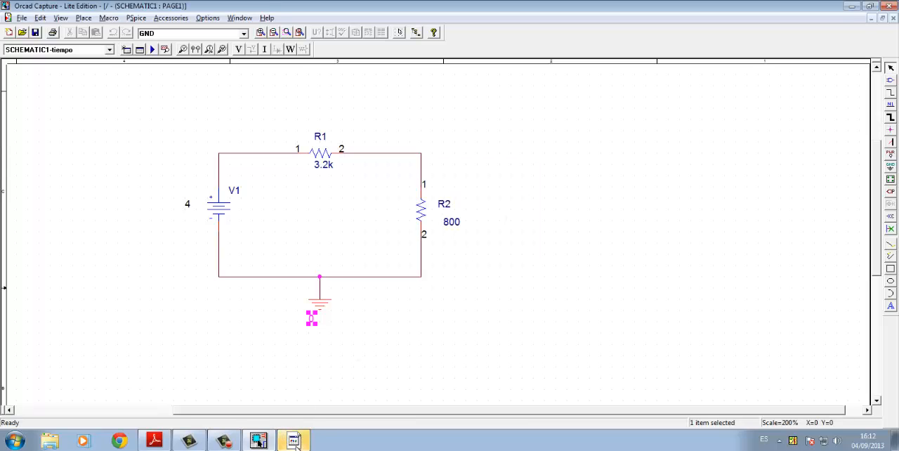
- Set the run time of the tiempo profile's Time Domain (Transient) analysis to 500m and accept the simulation settings
{"action": "left_click", "coordinate": [293, 440]}
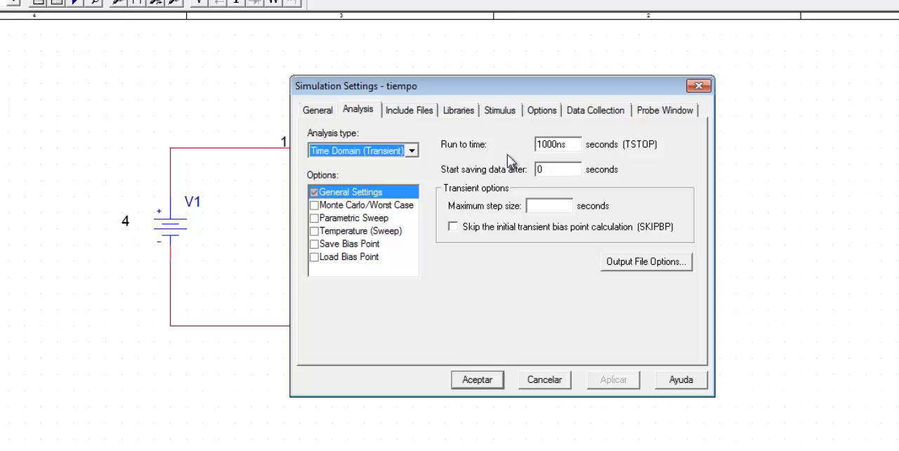
{"action": "left_click_drag", "start_coordinate": [568, 144], "coordinate": [511, 144]}
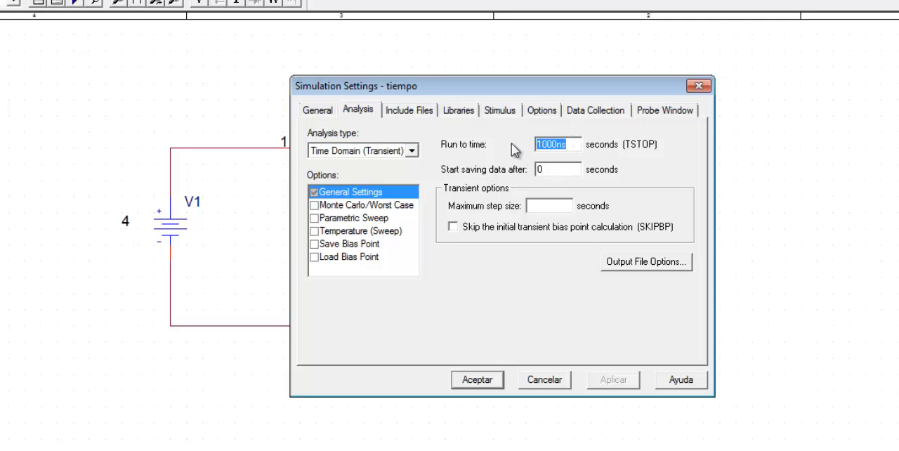
{"action": "type", "text": "500"}
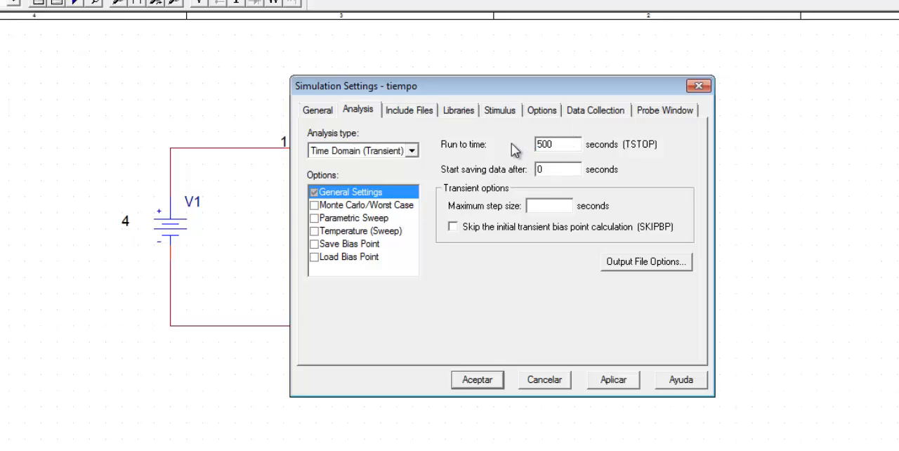
{"action": "type", "text": "m"}
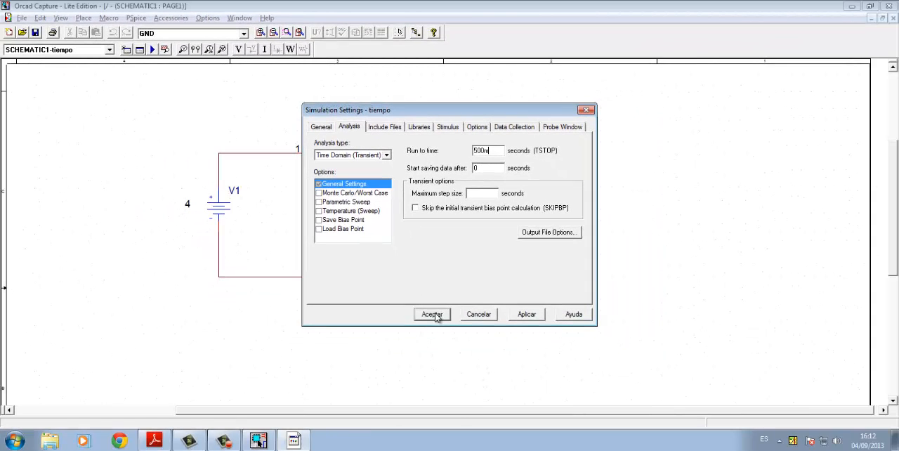
{"action": "left_click", "coordinate": [432, 314]}
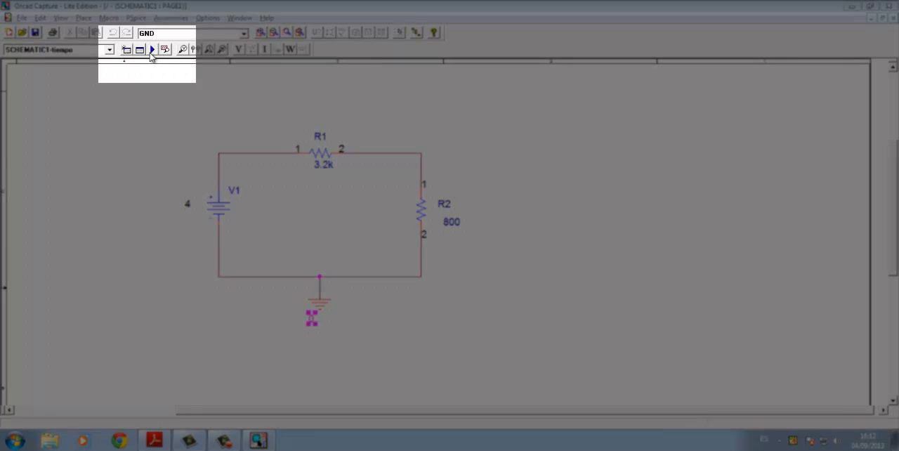
- Run the PSpice simulation and switch to the PSpice A/D results window
{"action": "left_click", "coordinate": [151, 53]}
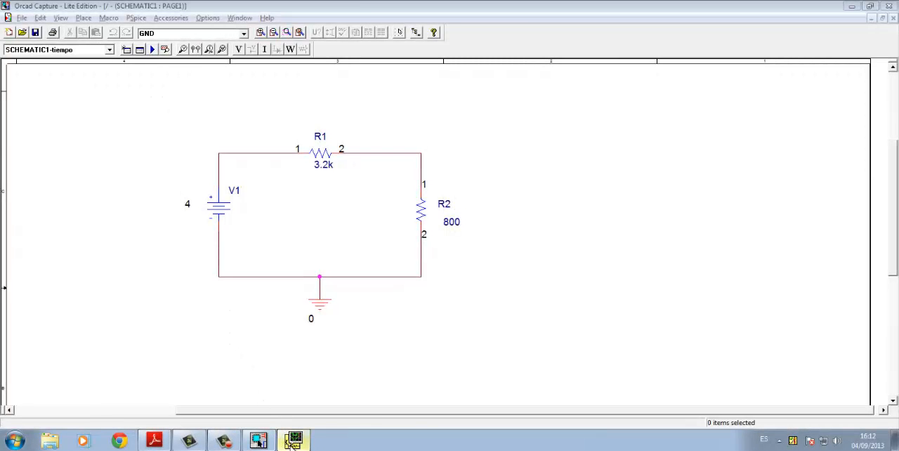
{"action": "left_click", "coordinate": [294, 441]}
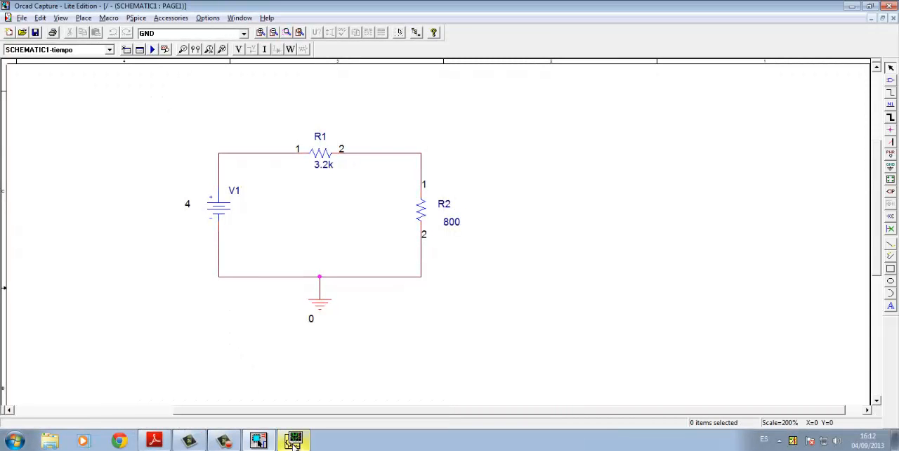
{"action": "left_click", "coordinate": [294, 441]}
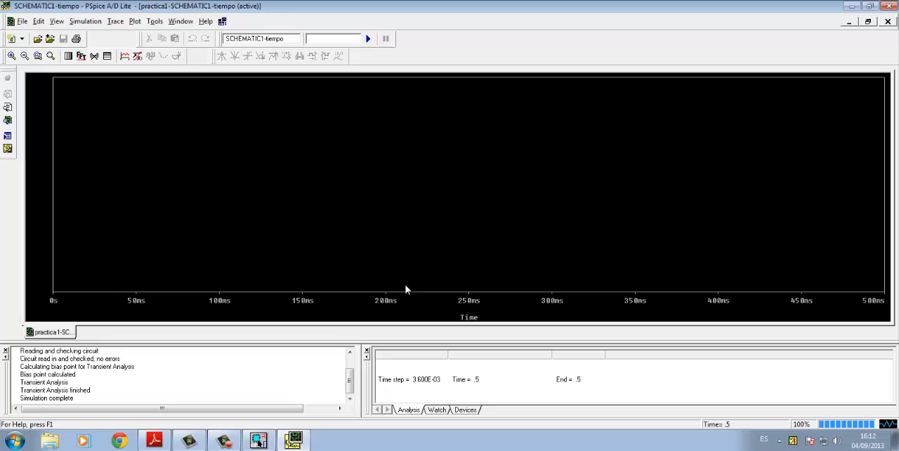
- Review the circuit in the PDF and in the Capture schematic, and return to the PSpice A/D plot window
{"action": "key", "text": "alt+Tab"}
{"action": "key", "text": "alt+Tab"}
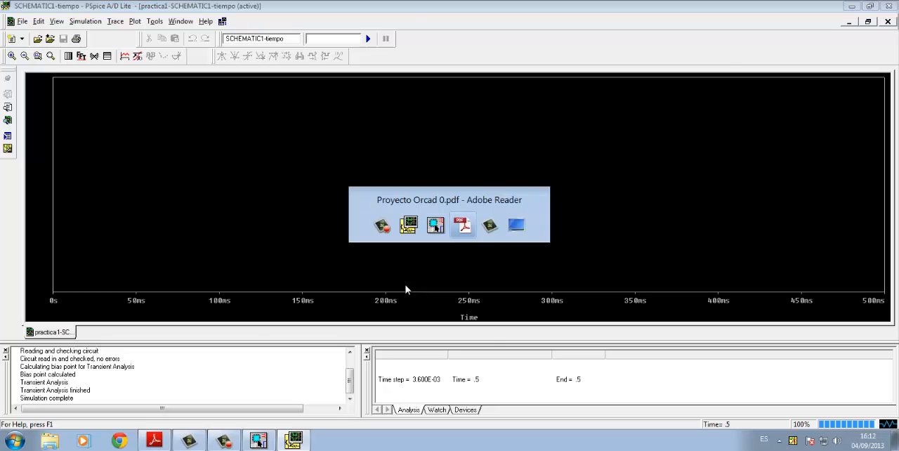
{"action": "key", "text": "alt+Tab"}
{"action": "key", "text": "alt+Tab"}
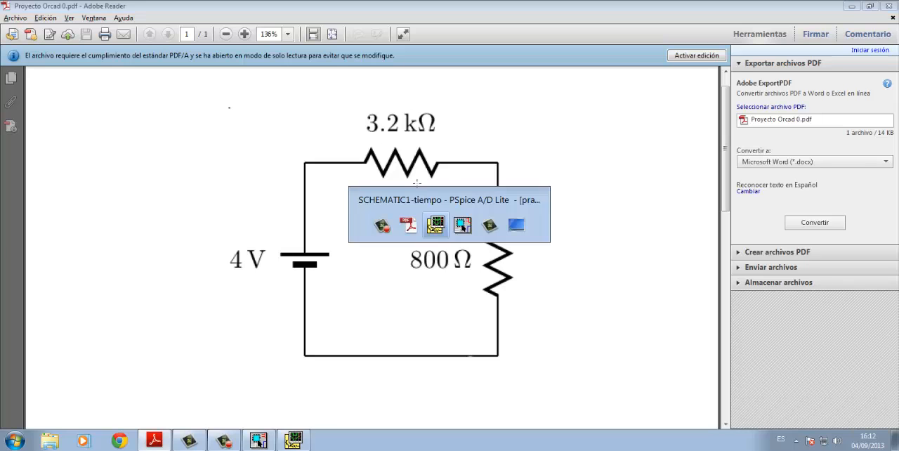
{"action": "key", "text": "alt+Tab"}
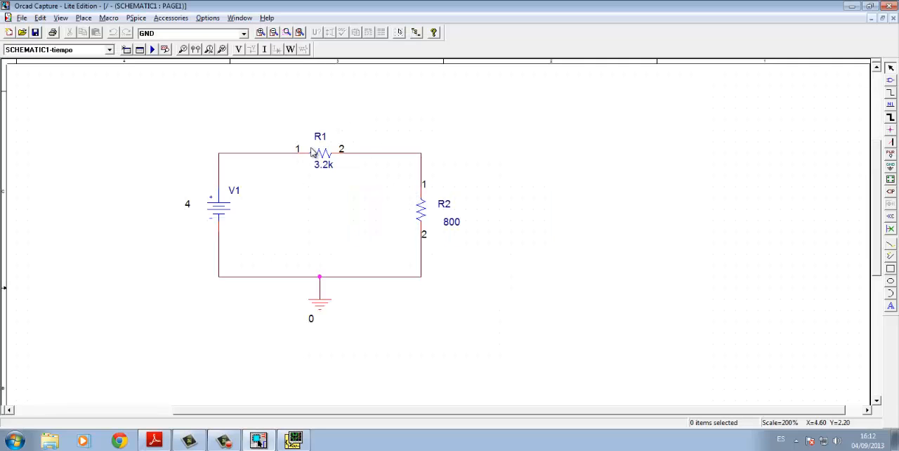
{"action": "key", "text": "alt+Tab"}
{"action": "key", "text": "alt+Tab"}
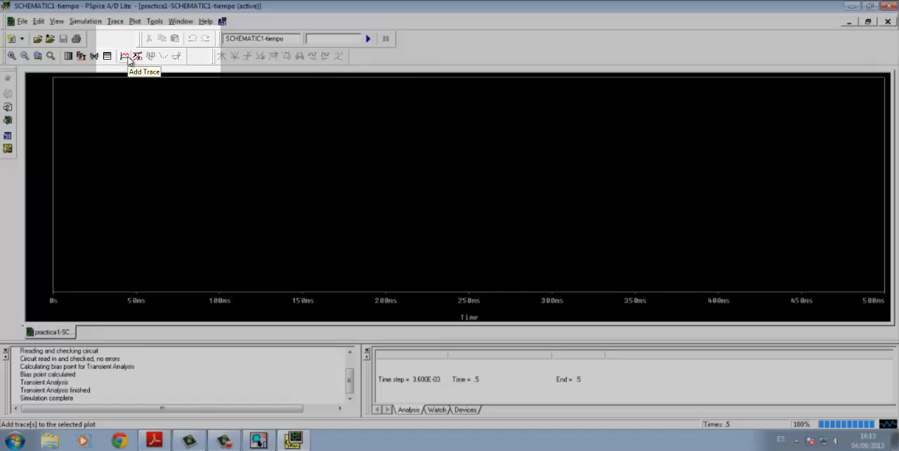
- Add a trace of the current through R1, I(R1), to the time plot
{"action": "left_click", "coordinate": [127, 58]}
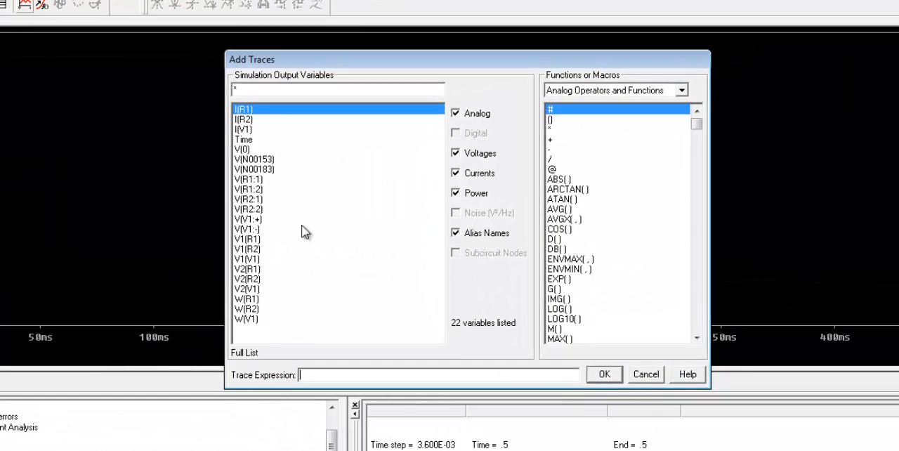
{"action": "left_click", "coordinate": [254, 111]}
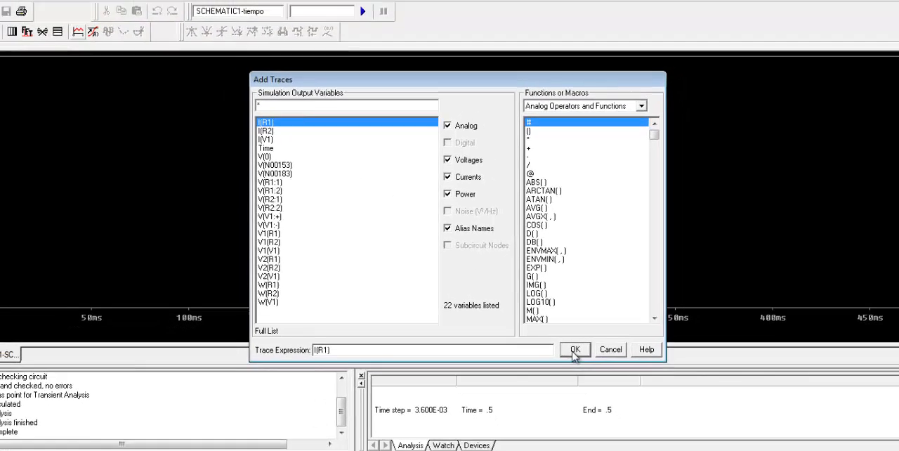
{"action": "left_click", "coordinate": [601, 374]}
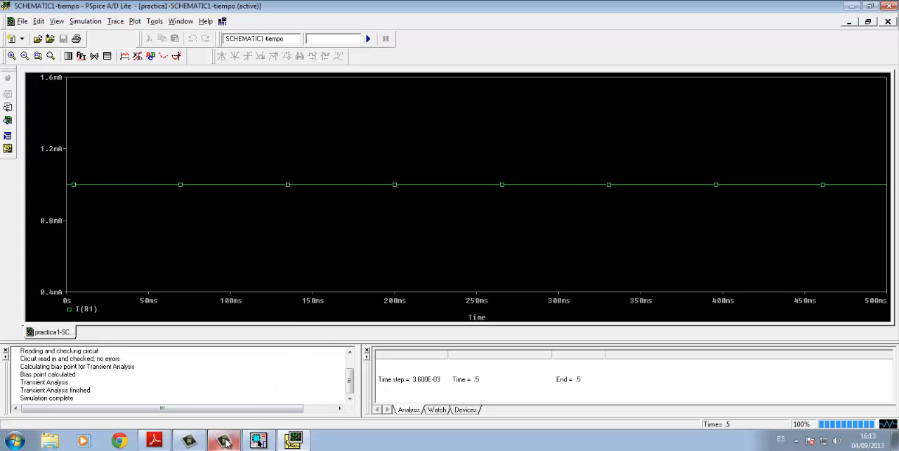
{"action": "mouse_move", "coordinate": [226, 441]}
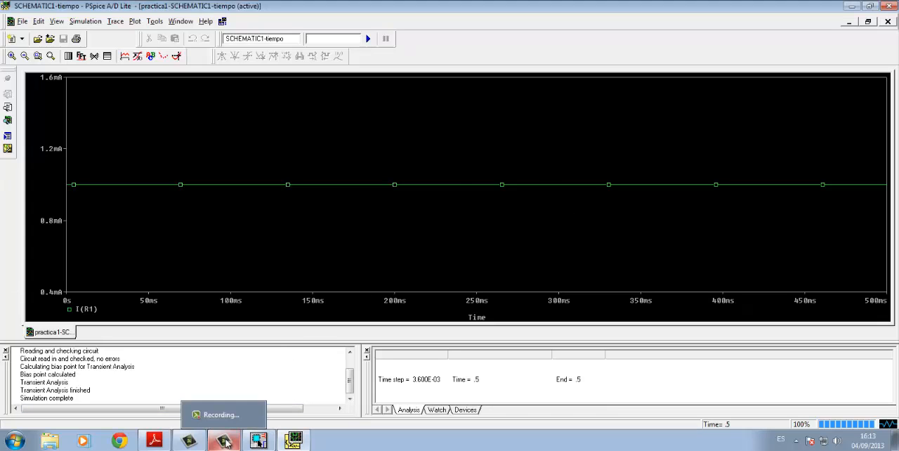